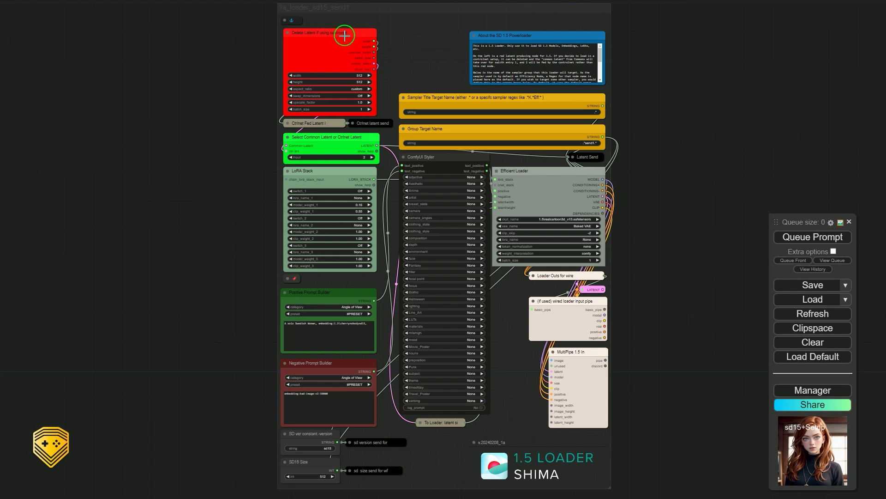
Examine the size settings and aspect ratio presets of the red latent node in the SD 1.5 loader group
scroll(344, 35, "up", 10)
left_click_drag(26, 117, 171, 246)
scroll(204, 277, "up", 2)
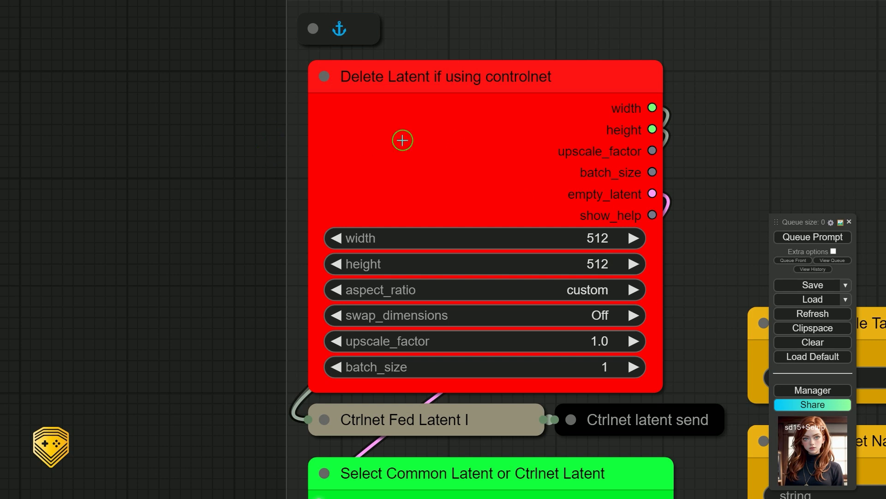
scroll(704, 333, "down", 1)
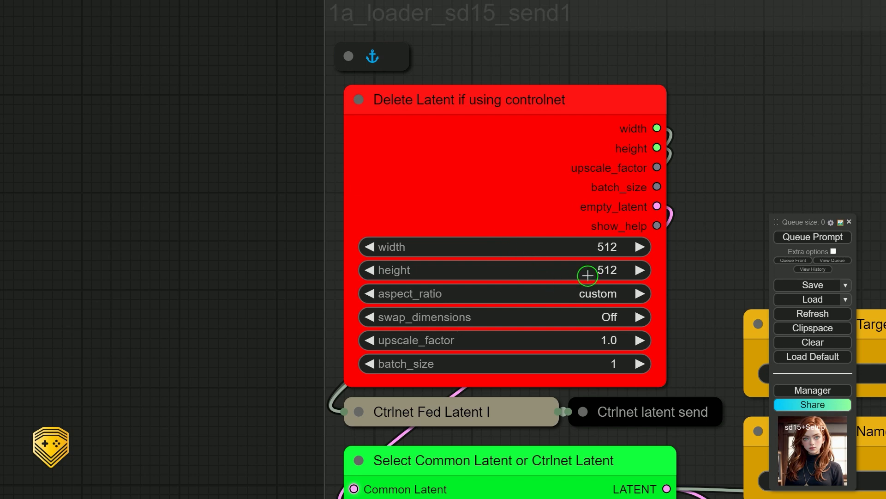
left_click(592, 291)
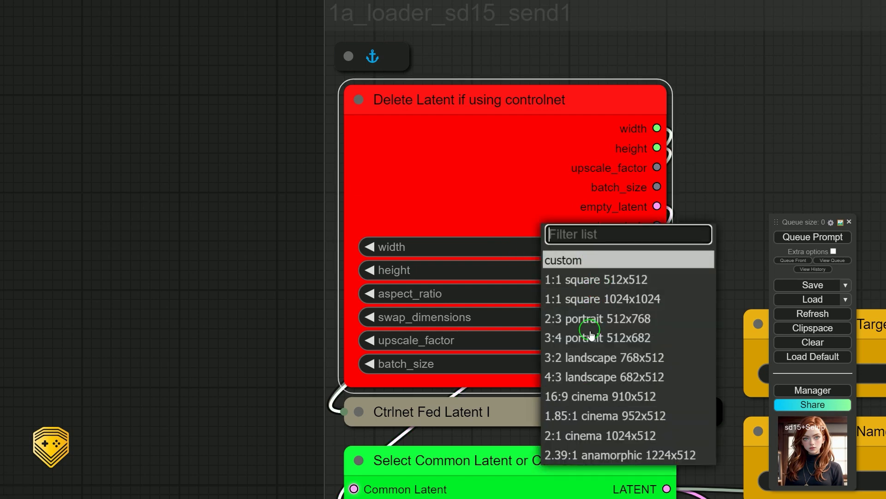
left_click(200, 227)
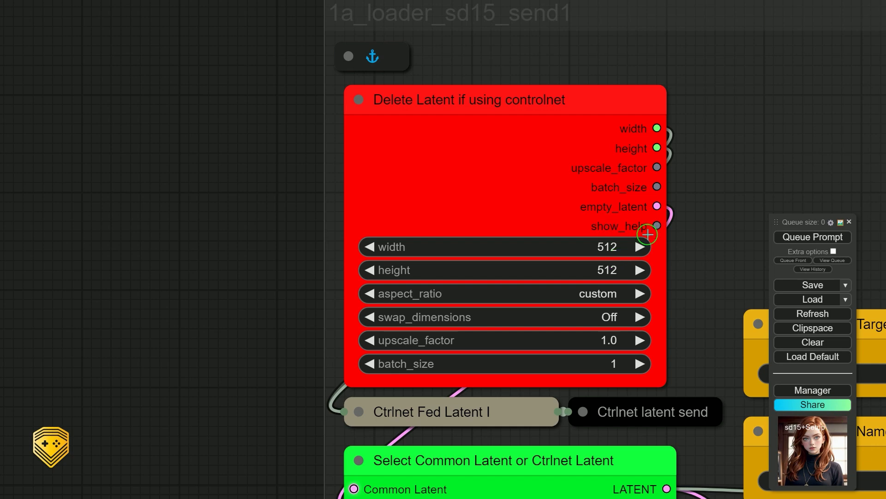
scroll(710, 221, "down", 1)
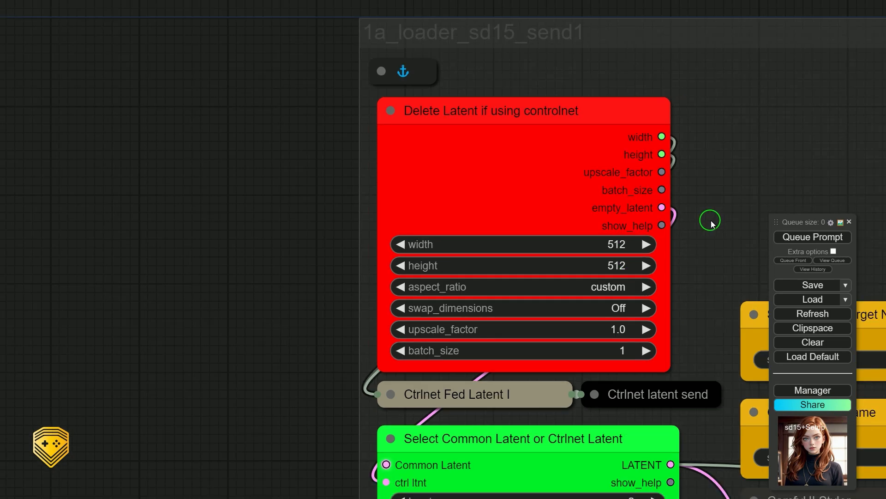
scroll(697, 259, "up", 3)
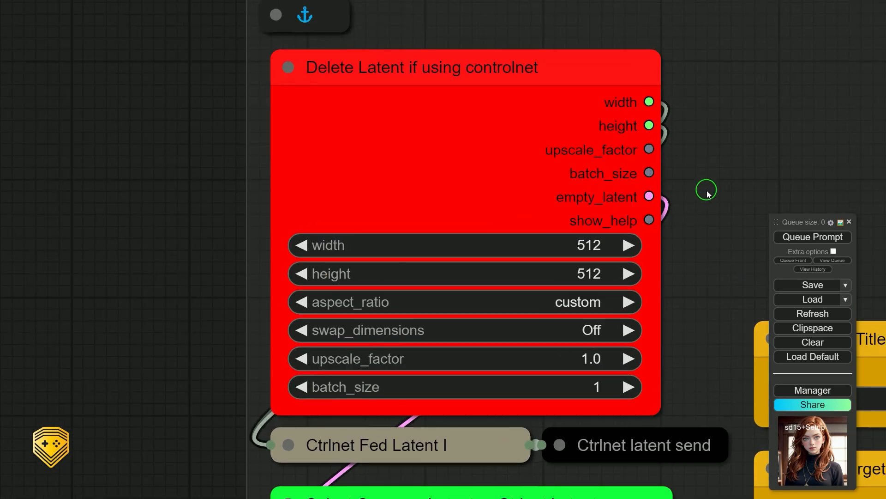
left_click(698, 134)
left_click_drag(697, 134, 686, 142)
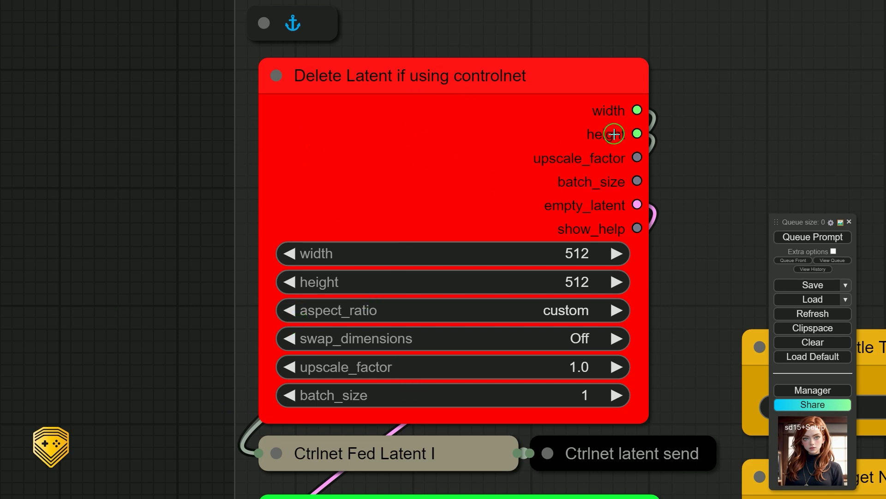
Delete the red latent node, and briefly expand the Ctrlnet Fed Latent Image Size node below it to show its inputs
left_click(511, 143)
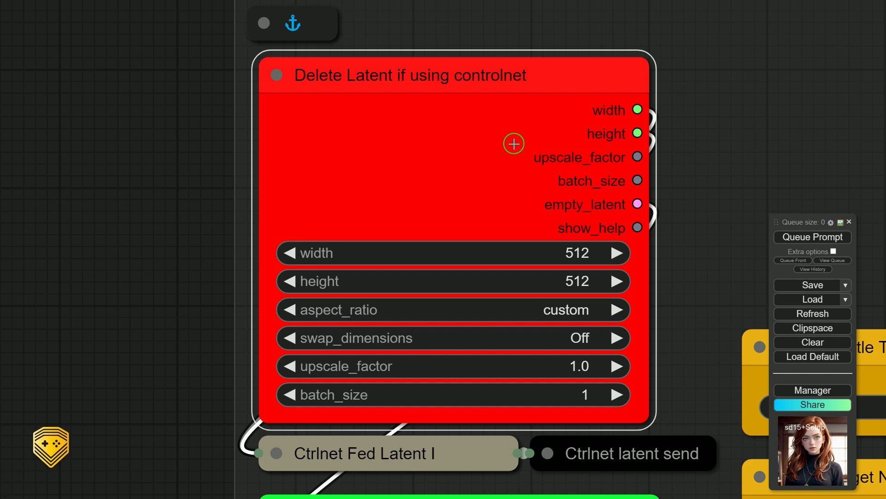
key("Delete")
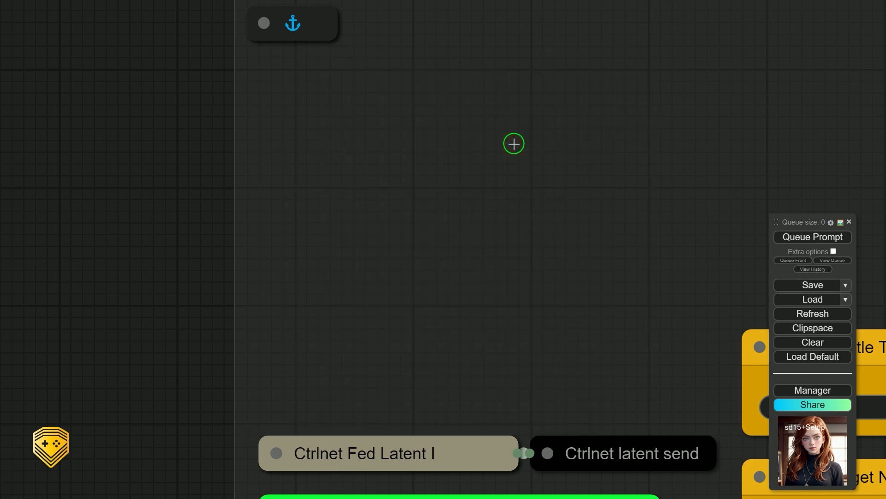
left_click(276, 452)
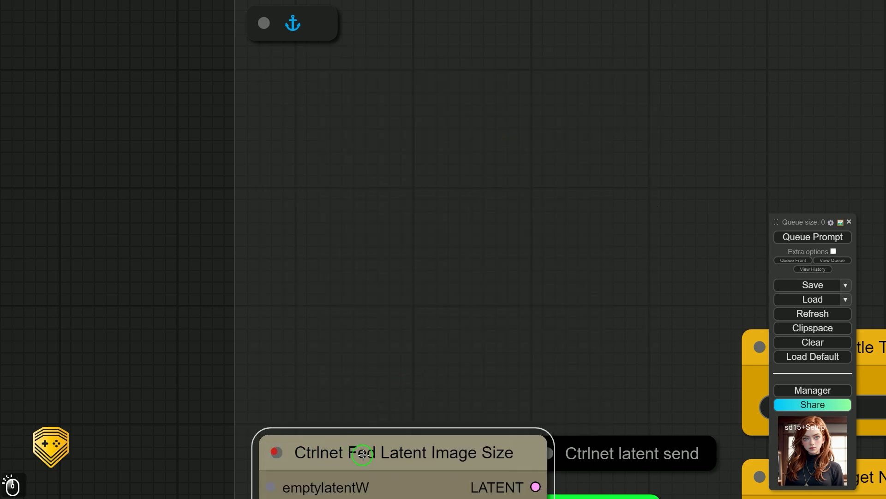
left_click_drag(363, 454, 362, 284)
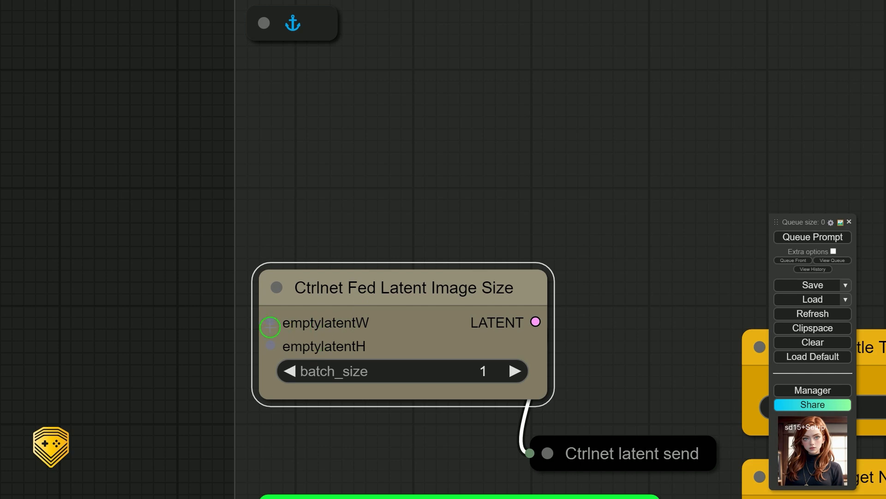
left_click(270, 291)
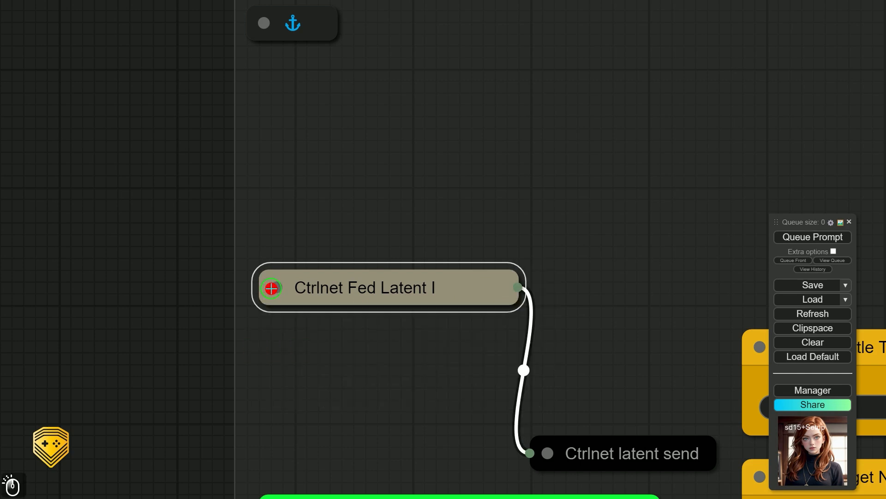
left_click_drag(364, 292, 362, 456)
left_click_drag(375, 402, 369, 159)
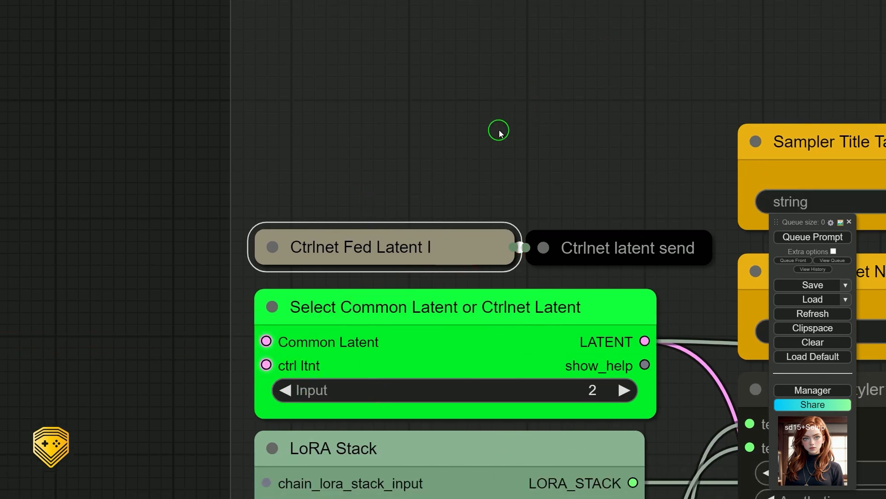
Undo the moves of the Ctrlnet Fed Latent node and the deletion of the red latent node
key("ctrl+z")
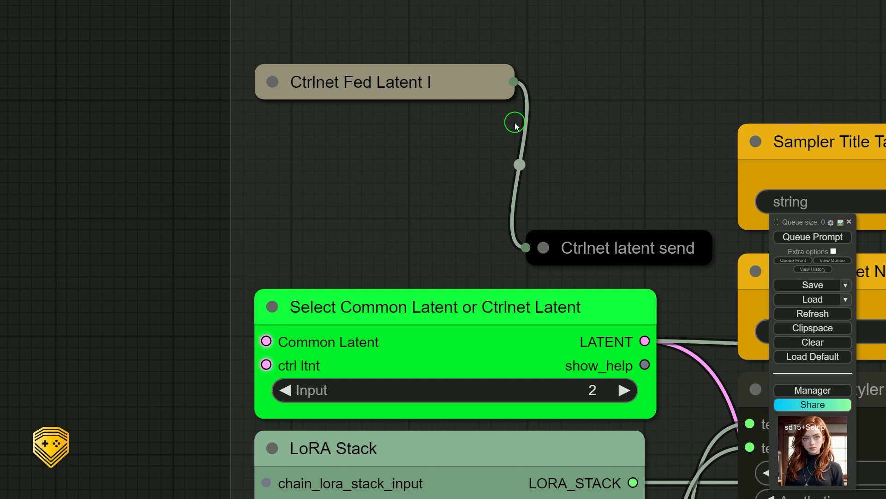
key("ctrl+z")
key("ctrl+y")
key("ctrl+y")
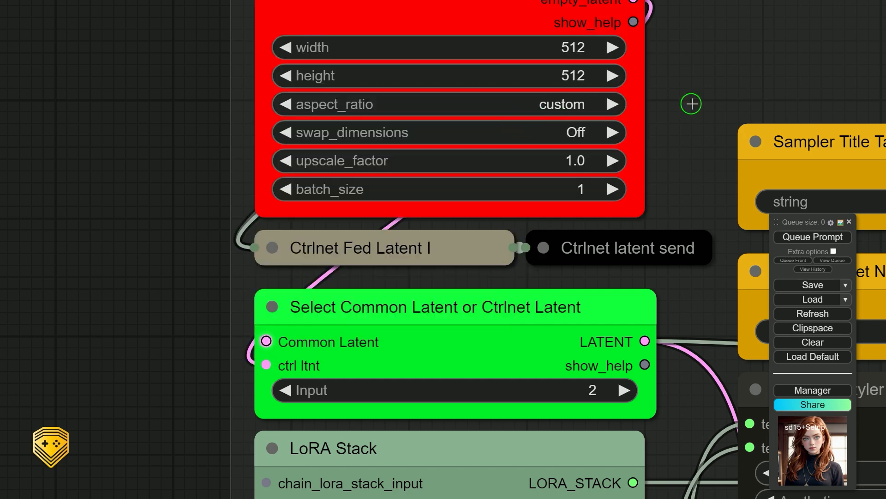
left_click(709, 102)
Set the input of the Select Common Latent or Ctrlnet Latent node to 1
scroll(710, 102, "down", 6)
left_click_drag(736, 65, 404, 171)
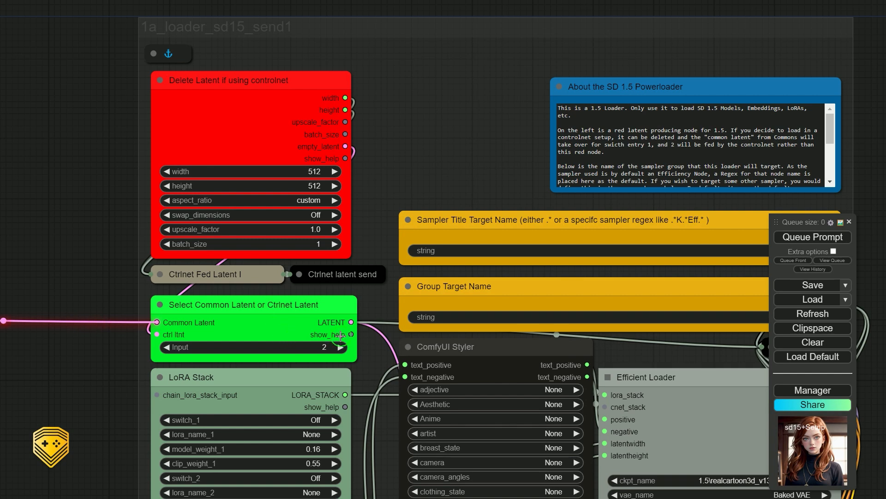
left_click(168, 347)
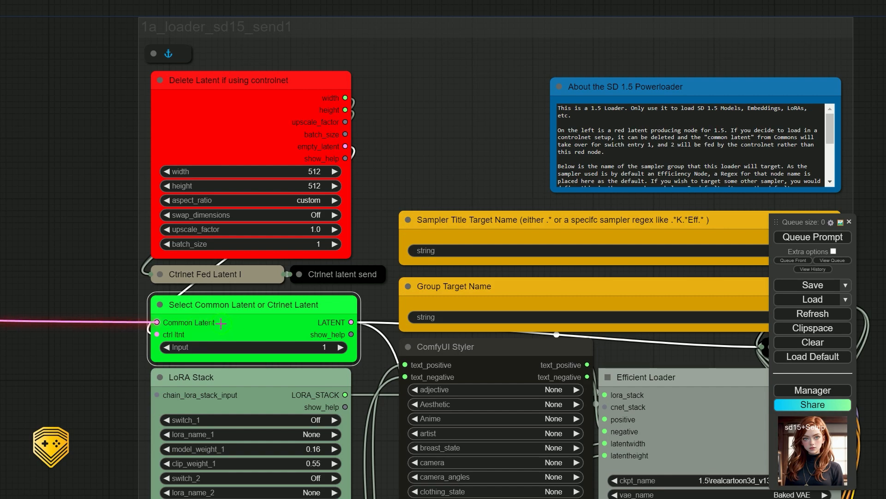
Look at the Common Latent Size node in the commons group that supplies the common latent
scroll(219, 324, "down", 5)
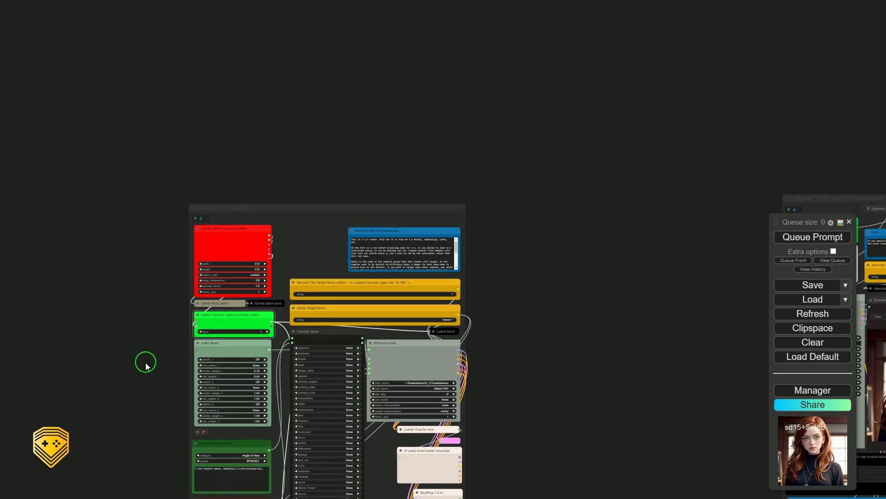
left_click_drag(145, 362, 578, 290)
scroll(294, 254, "up", 7)
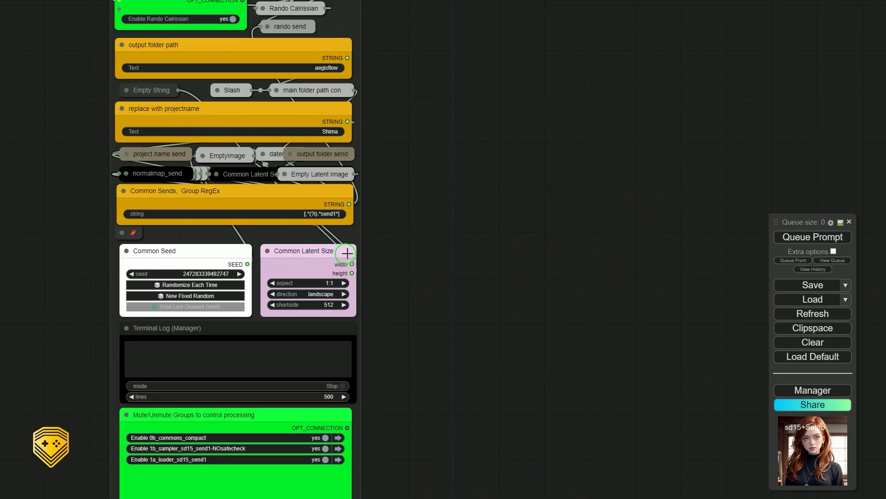
scroll(379, 254, "down", 4)
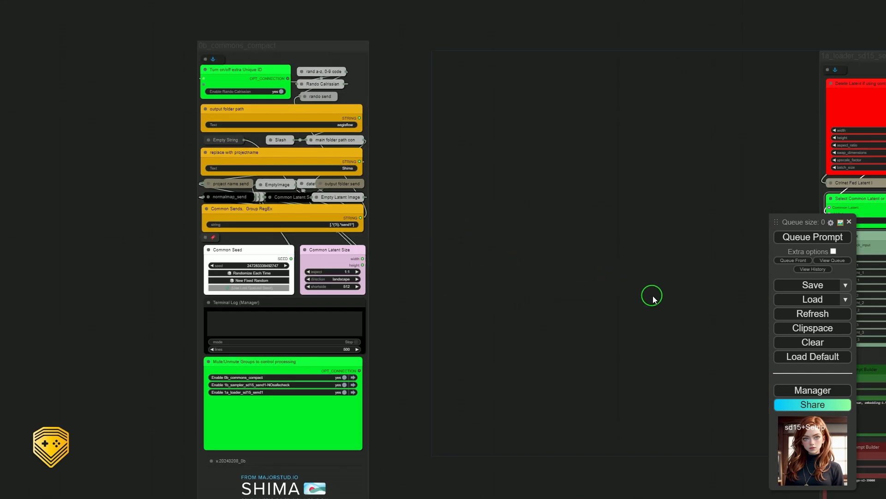
left_click_drag(677, 305, 148, 289)
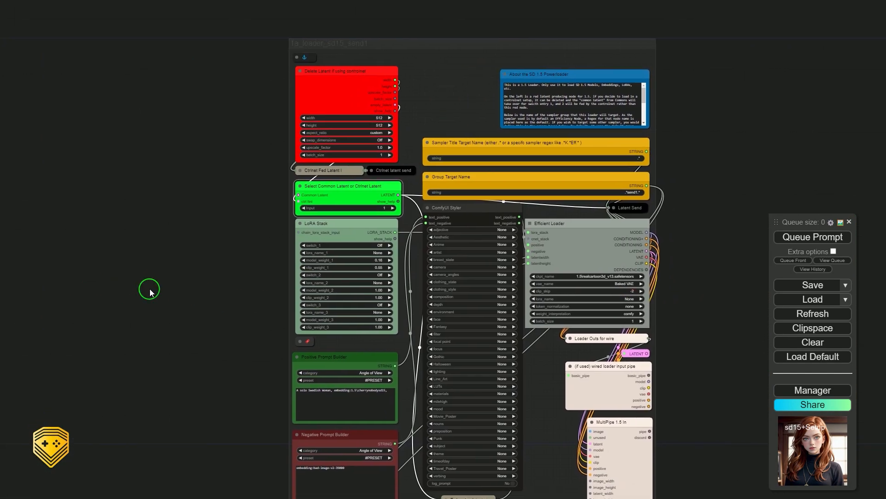
Set the input of the green latent selector in the loader group to 2
scroll(331, 246, "up", 7)
scroll(417, 82, "up", 5)
left_click_drag(151, 134, 152, 244)
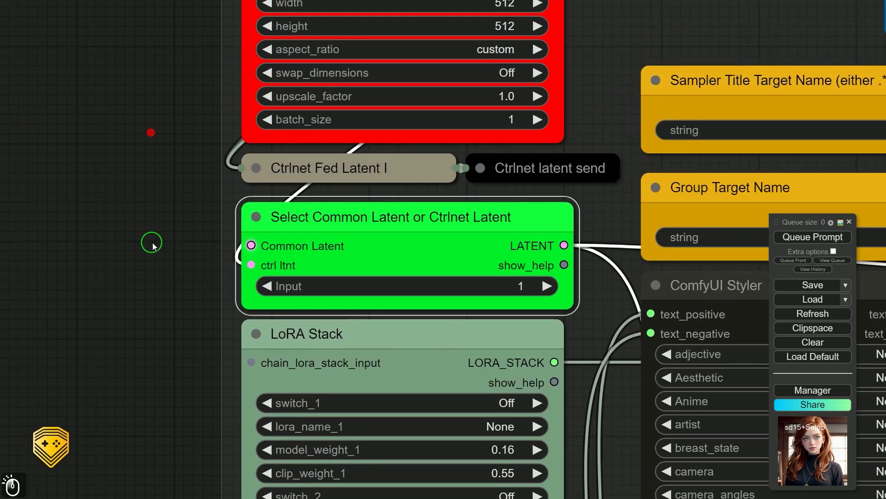
left_click(547, 286)
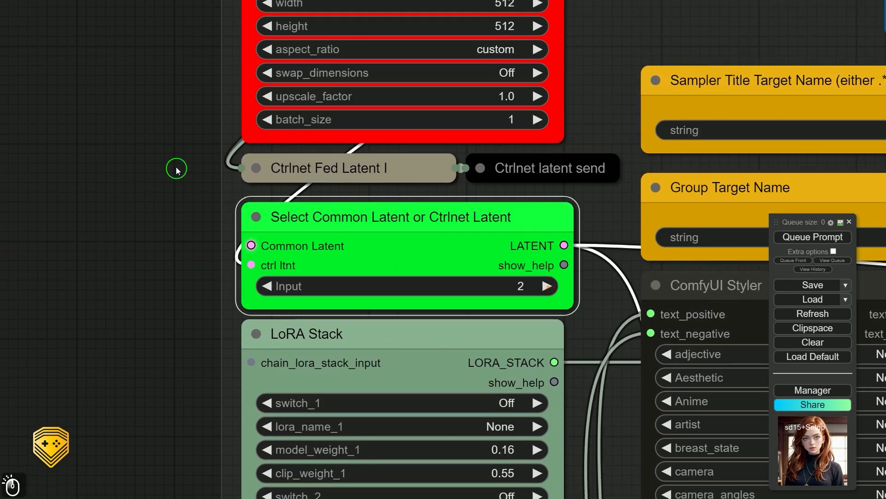
Check the latent selector's incoming connections, then switch its input to 1 and back to 2
left_click_drag(157, 134, 154, 305)
scroll(174, 291, "down", 3)
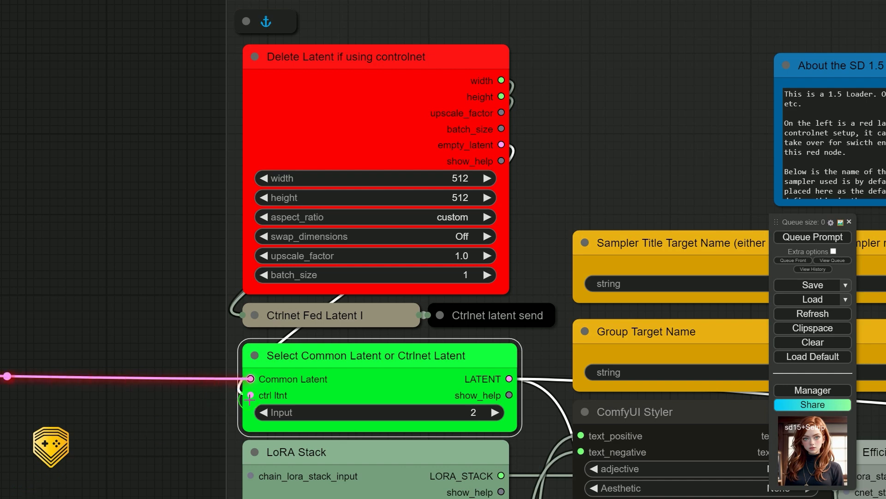
scroll(143, 267, "down", 1)
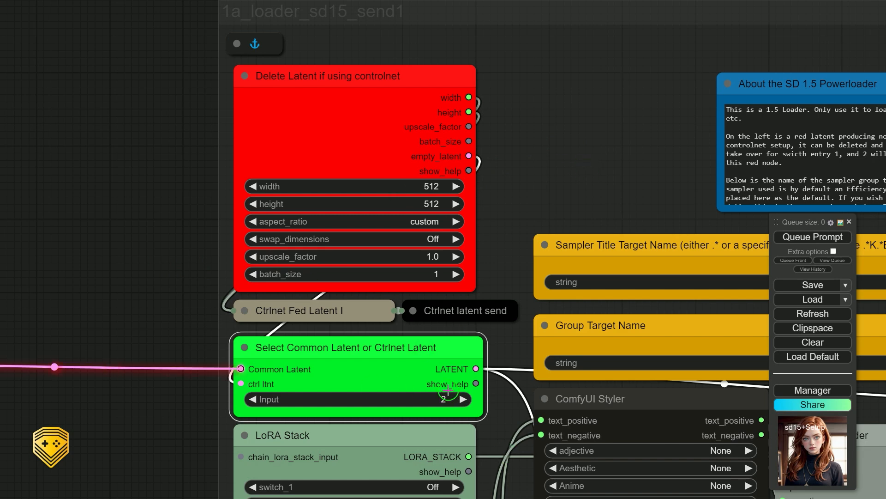
left_click(253, 399)
left_click(460, 400)
Examine the Sampler Title Target Name and Group Target Name nodes and how they relate to the loader group's title
scroll(583, 156, "down", 2)
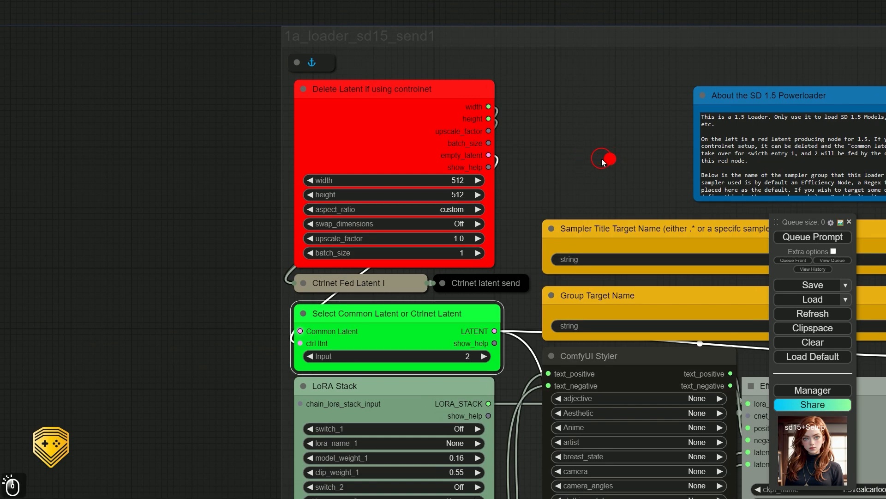
left_click_drag(607, 159, 393, 128)
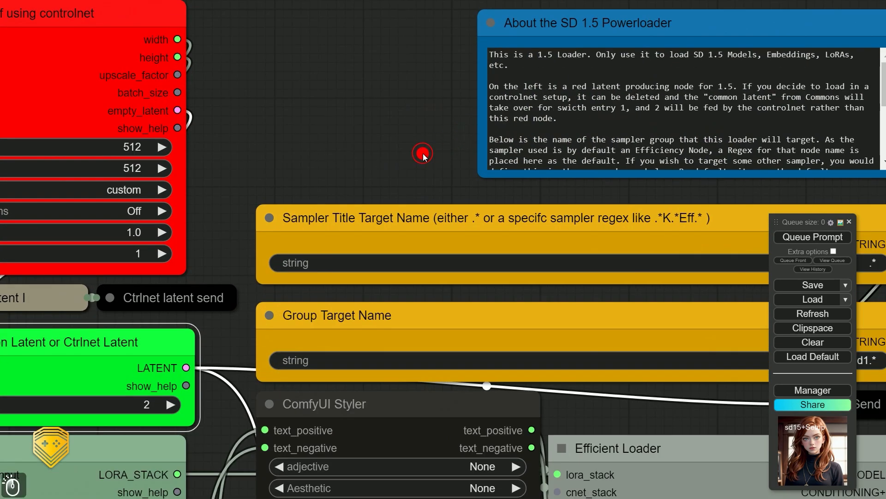
left_click_drag(422, 151, 280, 136)
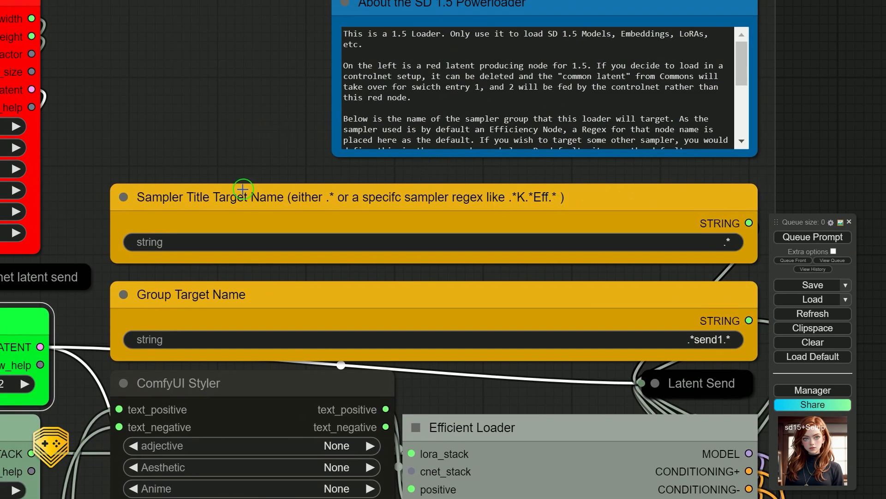
scroll(325, 233, "down", 5)
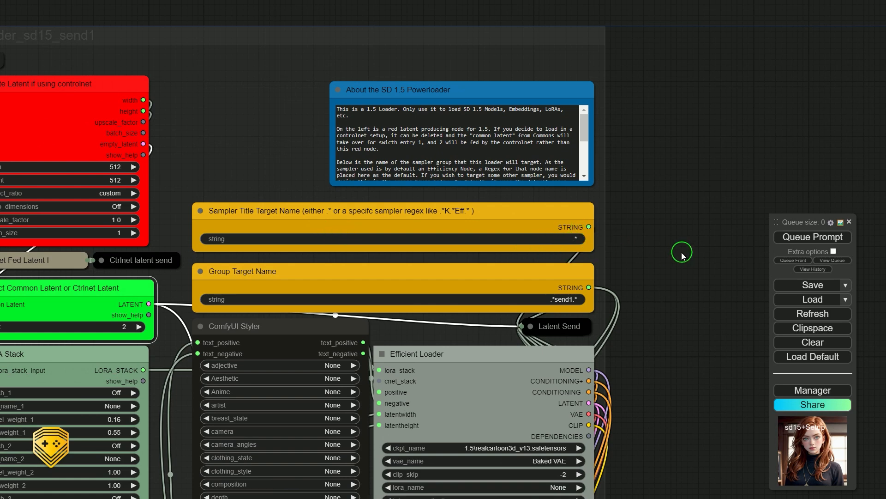
scroll(632, 275, "down", 3)
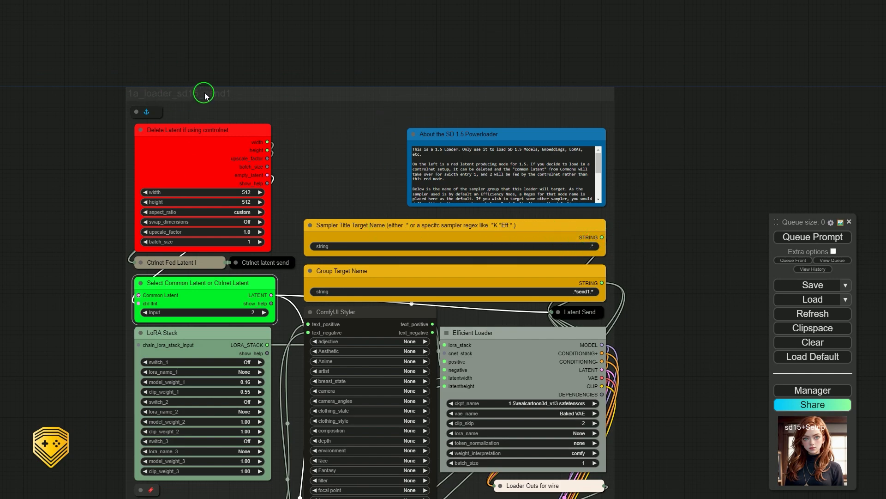
scroll(219, 96, "up", 3)
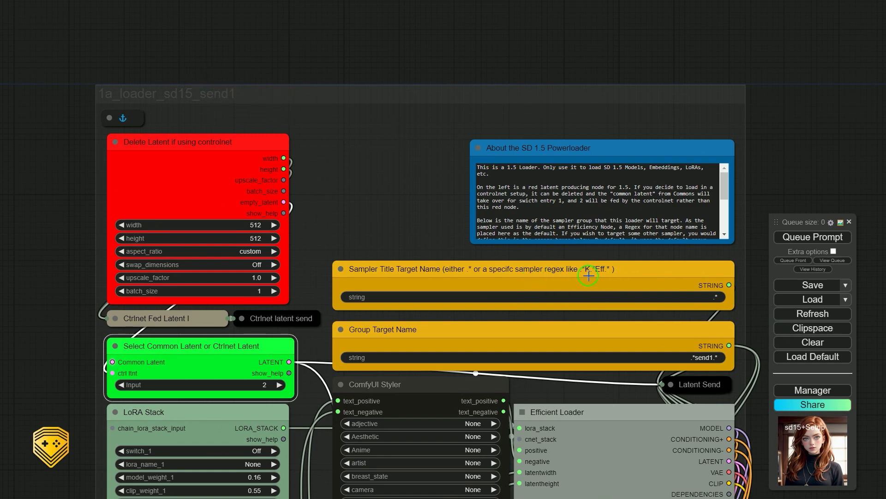
scroll(573, 276, "down", 1)
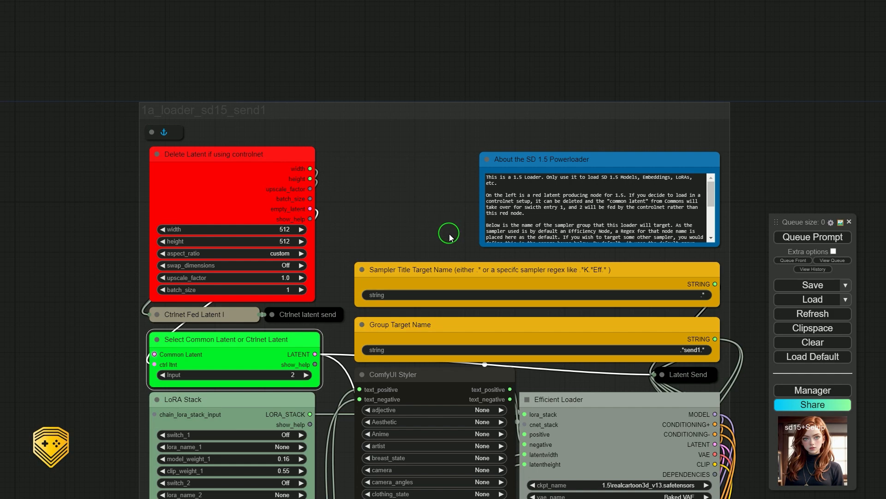
scroll(395, 233, "up", 4)
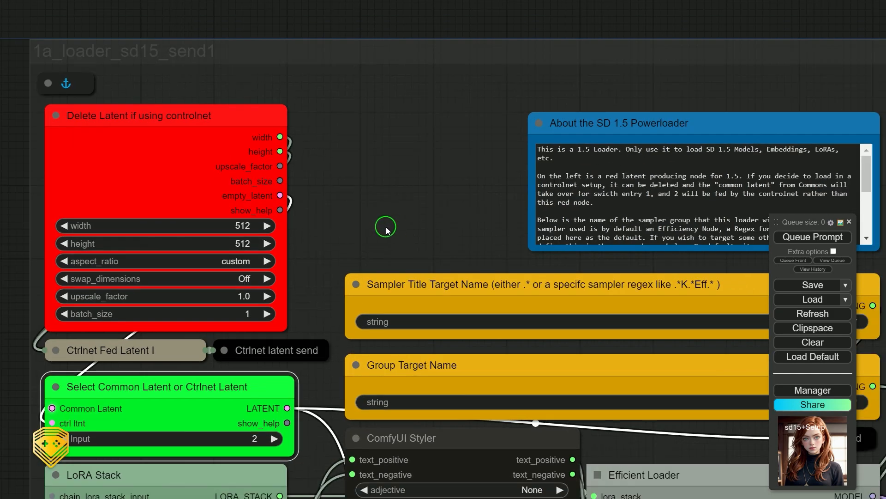
left_click_drag(386, 229, 505, 185)
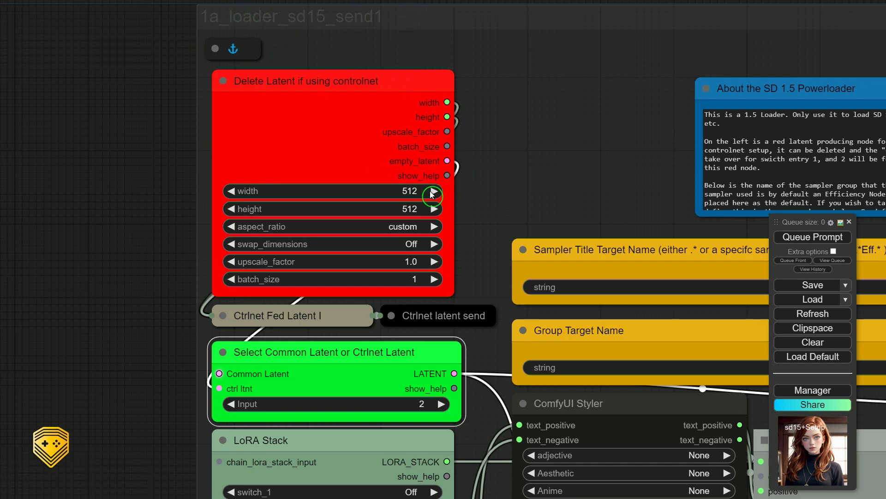
left_click_drag(591, 210, 377, 171)
scroll(397, 258, "down", 1)
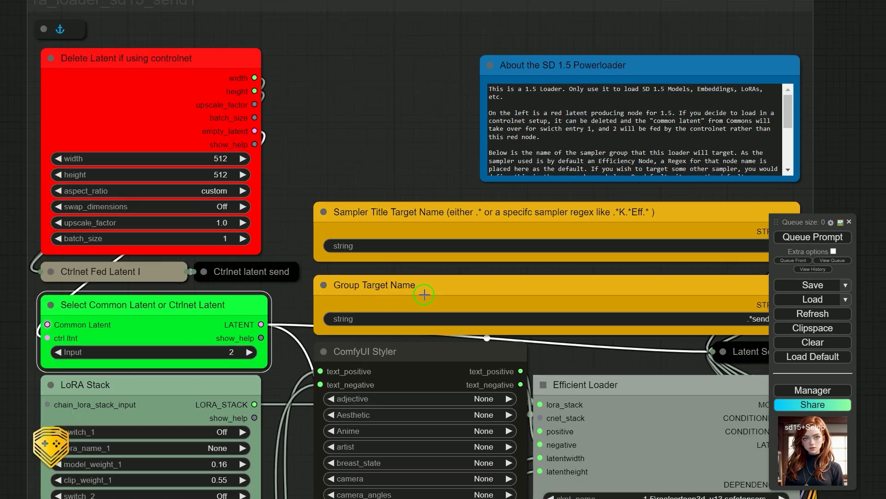
Move the queue menu clear of the two target name nodes and look through the saved node template names
left_click_drag(815, 222, 881, 235)
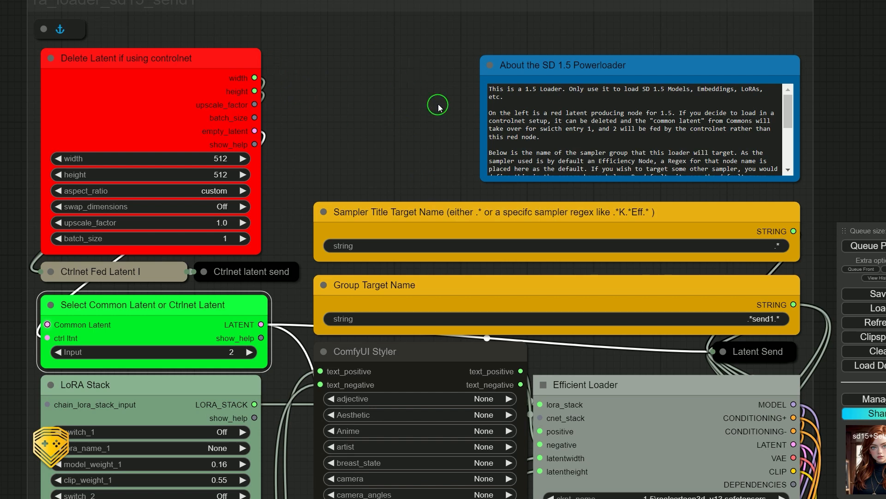
left_click_drag(340, 95, 352, 137)
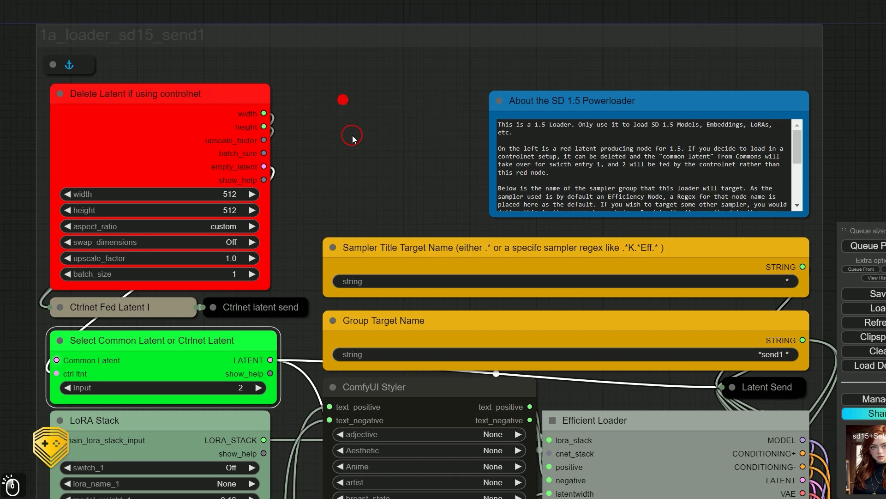
right_click(317, 84)
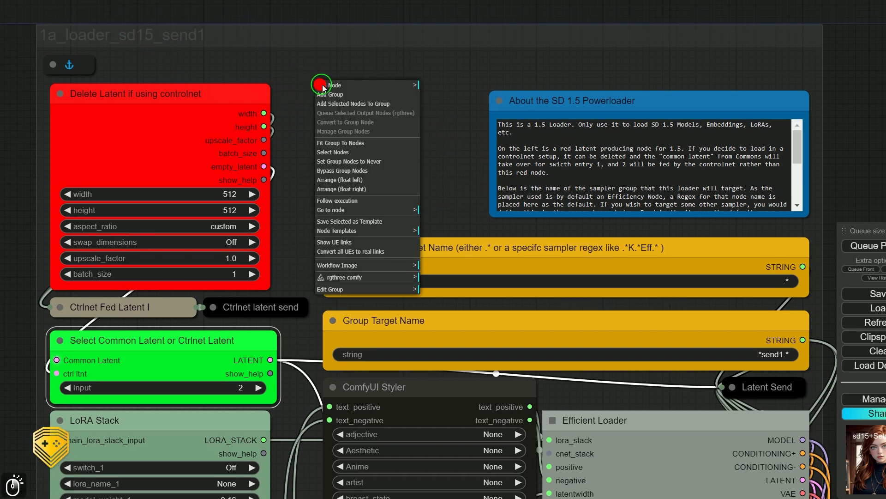
left_click(342, 231)
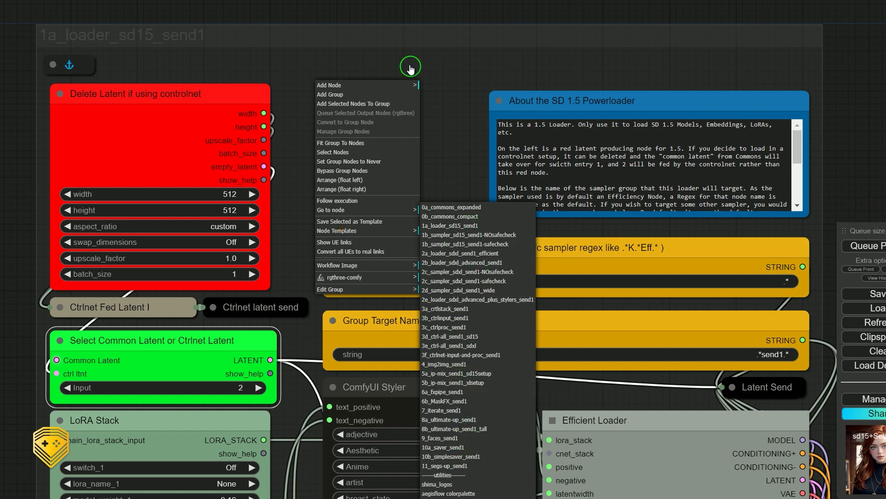
left_click(202, 35)
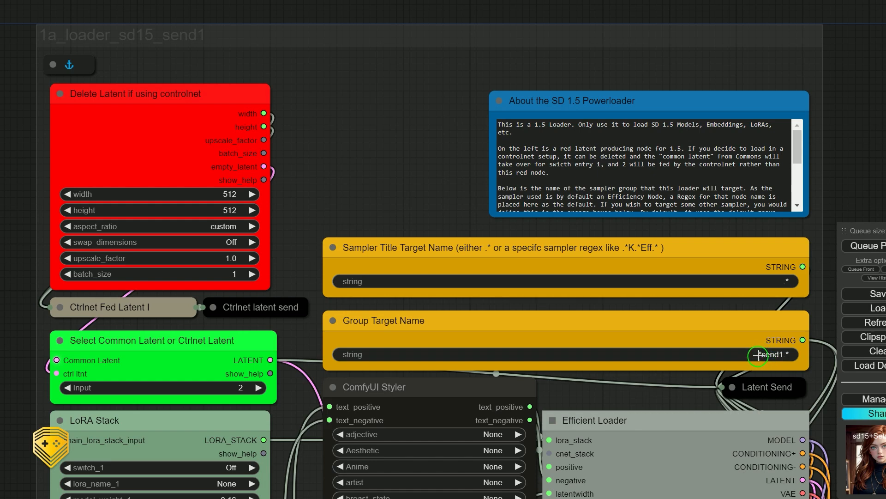
Examine the Group Target Name string and compare it with the title of the SD 1.5 loader group
scroll(764, 354, "up", 7)
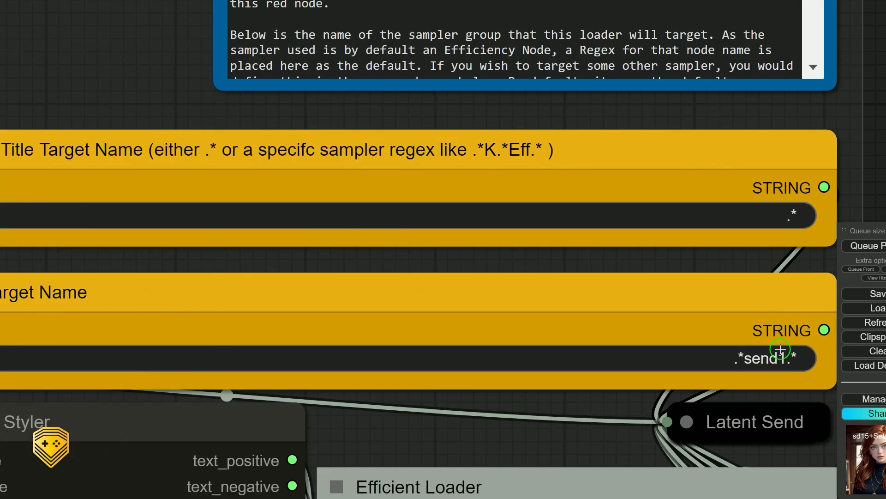
left_click_drag(558, 456, 392, 369)
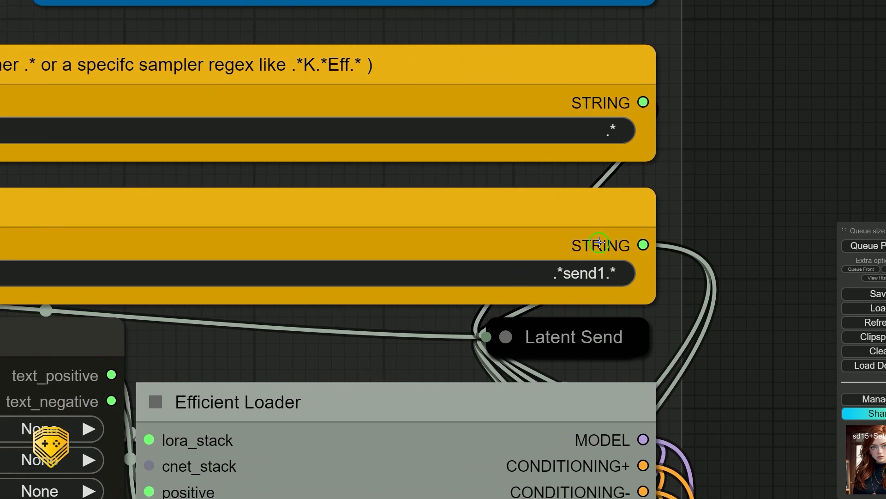
scroll(599, 243, "up", 5)
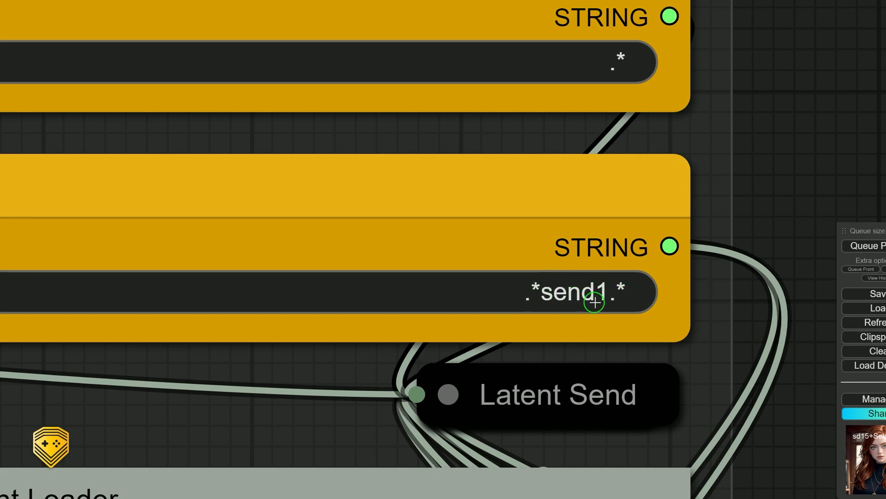
scroll(595, 301, "up", 4)
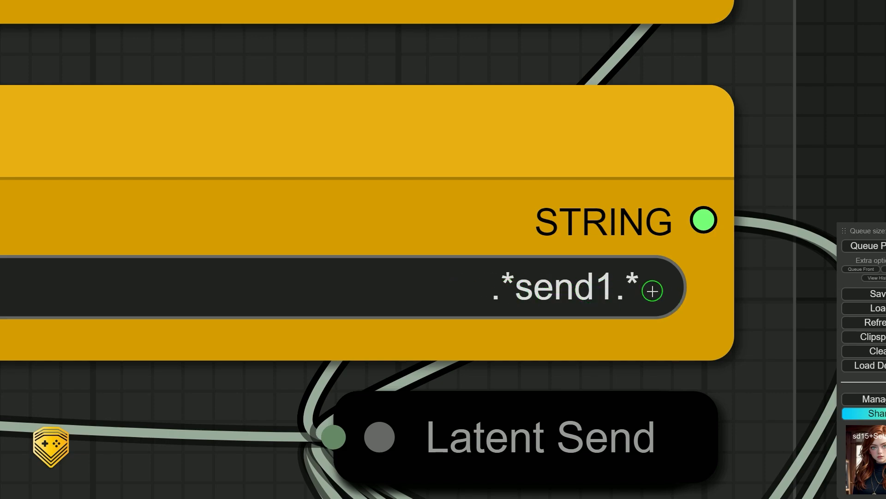
scroll(651, 289, "down", 5)
scroll(651, 289, "down", 7)
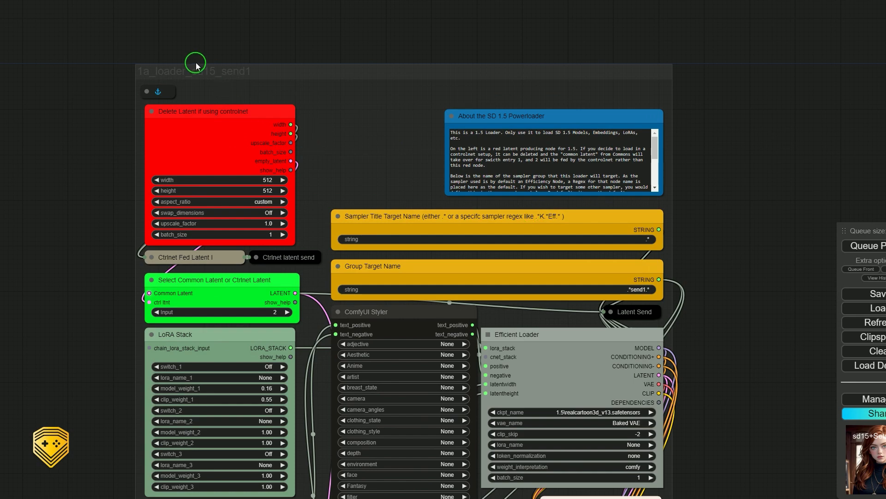
scroll(194, 62, "up", 10)
left_click_drag(295, 95, 554, 273)
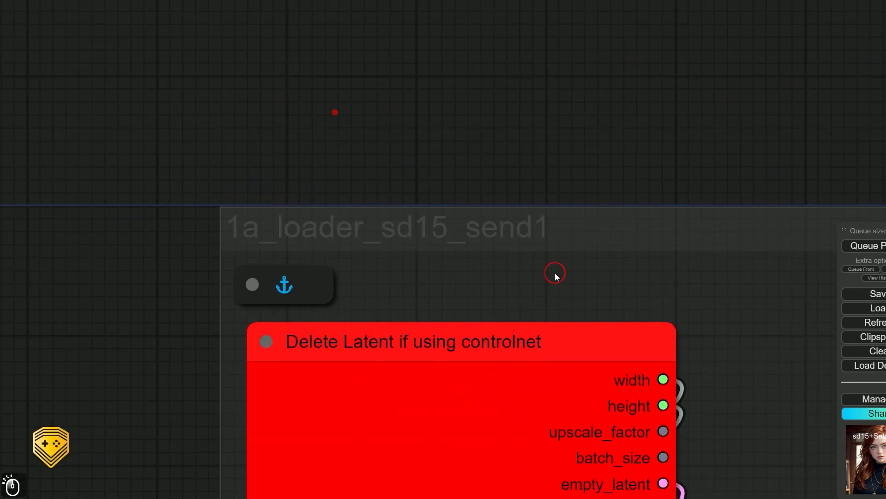
scroll(535, 264, "up", 7)
left_click_drag(488, 289, 561, 294)
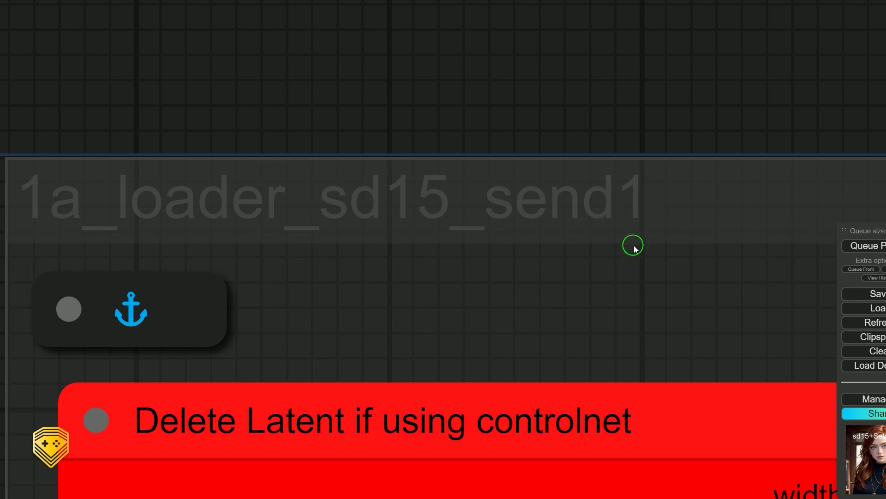
Examine the wildcard string in the Sampler Title Target Name node
scroll(633, 245, "down", 9)
left_click_drag(761, 163, 490, 23)
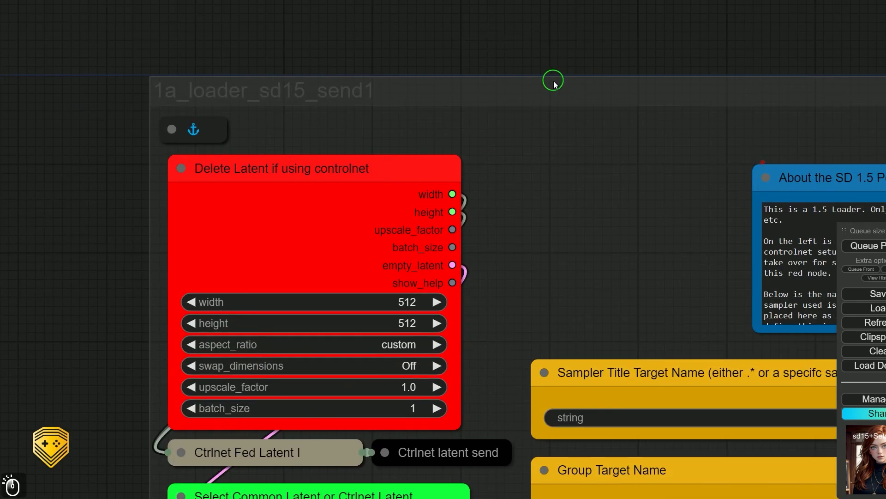
scroll(557, 85, "down", 4)
left_click_drag(650, 247, 337, 138)
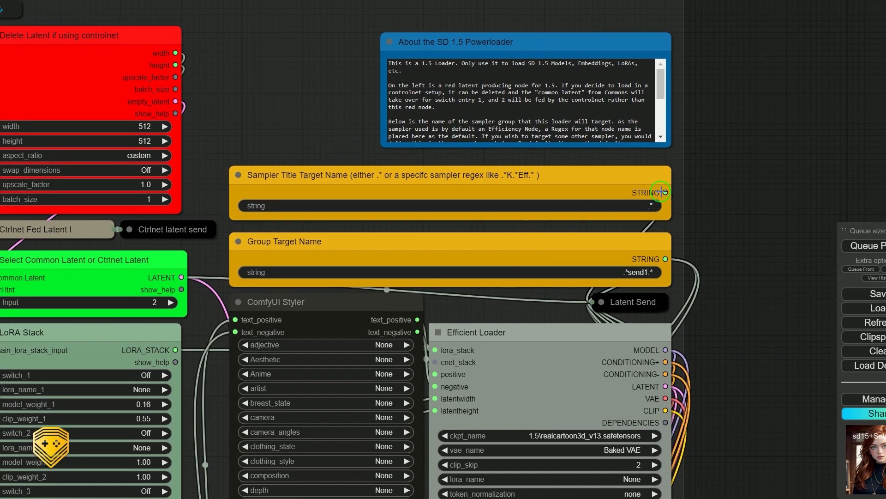
scroll(630, 216, "up", 10)
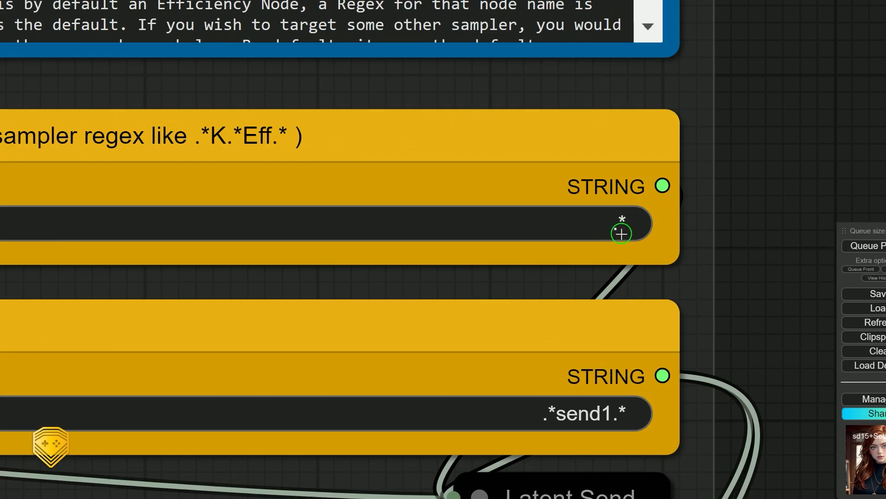
scroll(620, 230, "down", 8)
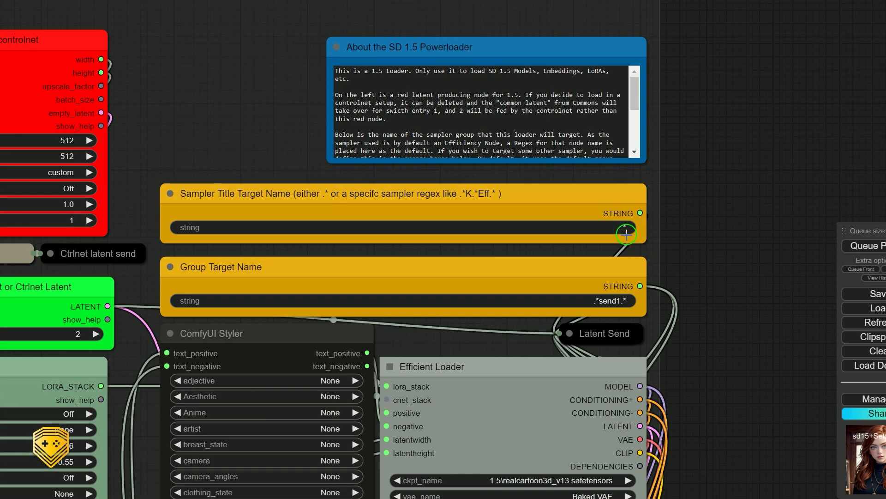
In the LoRA Stack node, set switch_1 to On and lora_name_1 to 1.5\add_detail.safetensors
left_click_drag(753, 409, 836, 263)
scroll(764, 324, "down", 3)
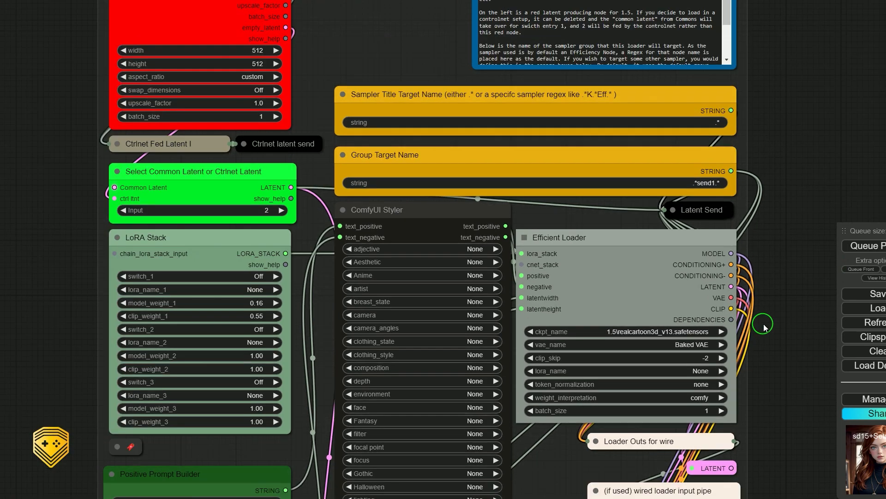
left_click_drag(96, 342, 232, 282)
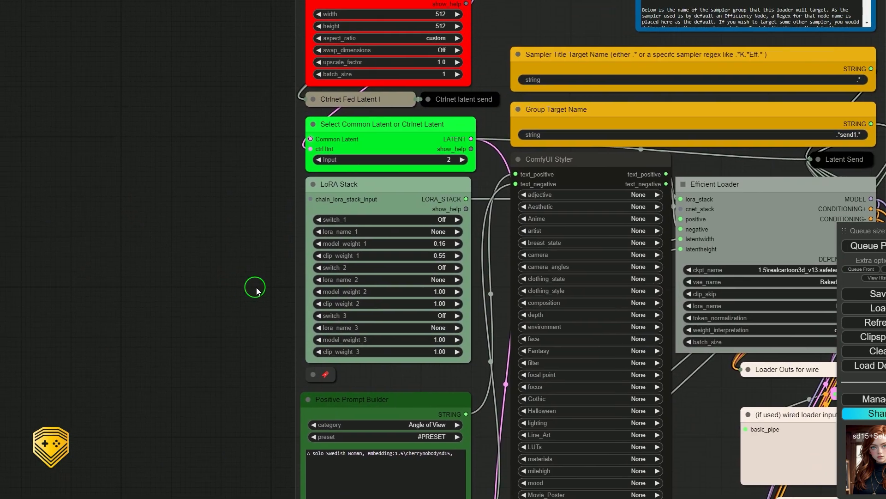
scroll(265, 269, "up", 8)
left_click_drag(292, 235, 196, 206)
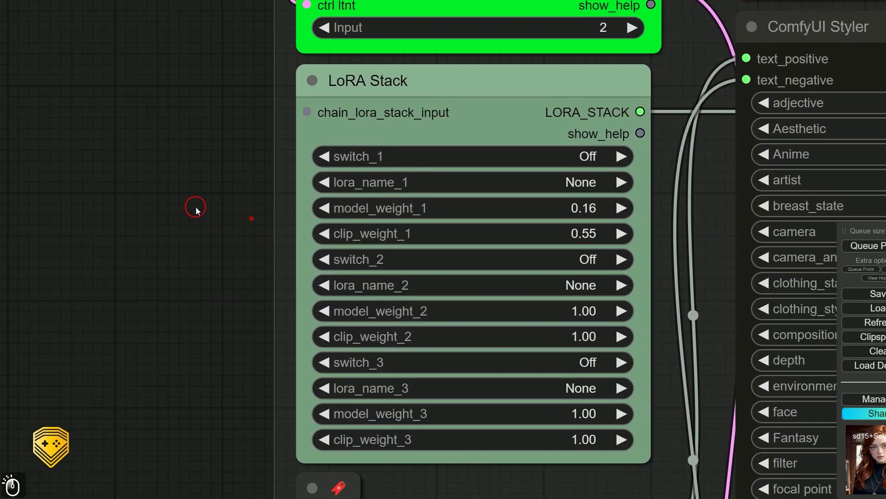
left_click(585, 150)
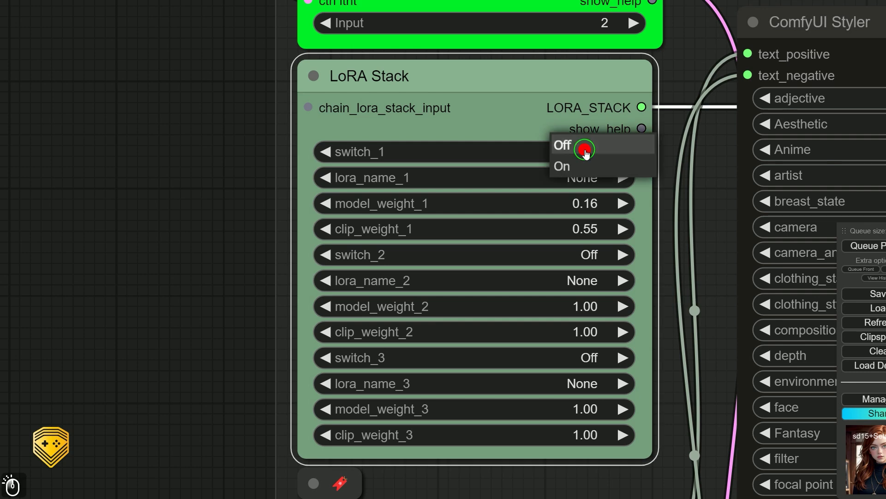
left_click(564, 165)
left_click(595, 181)
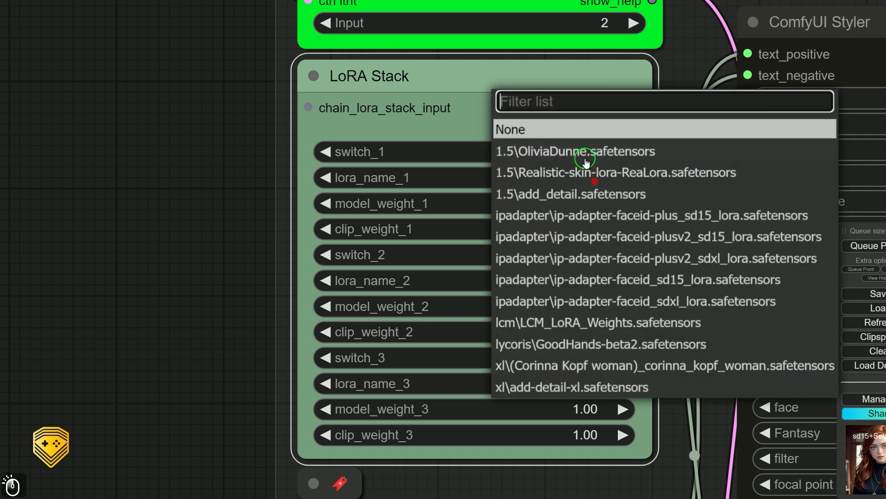
left_click(576, 195)
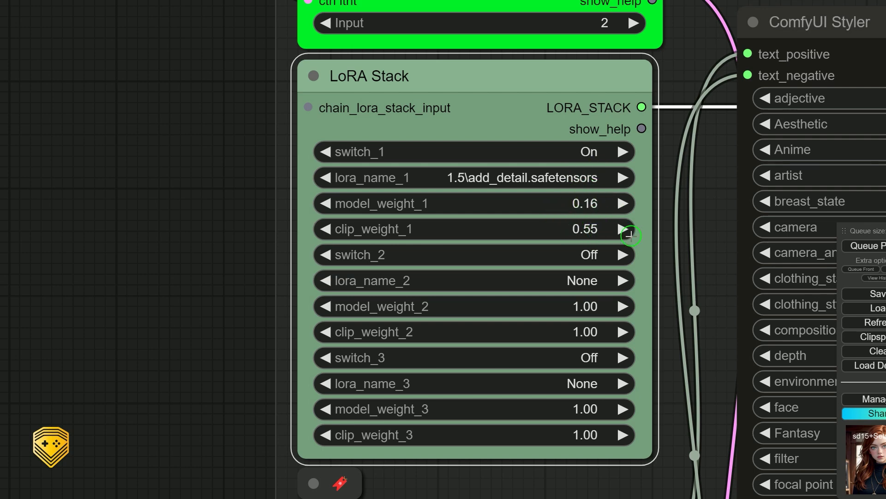
Set the LoRA Stack's switch_1 to Off and lora_name_1 to ipadapter\ip-adapter-faceid-plusv2_sdxl_lora.safetensors
scroll(631, 235, "down", 2)
scroll(627, 229, "down", 3)
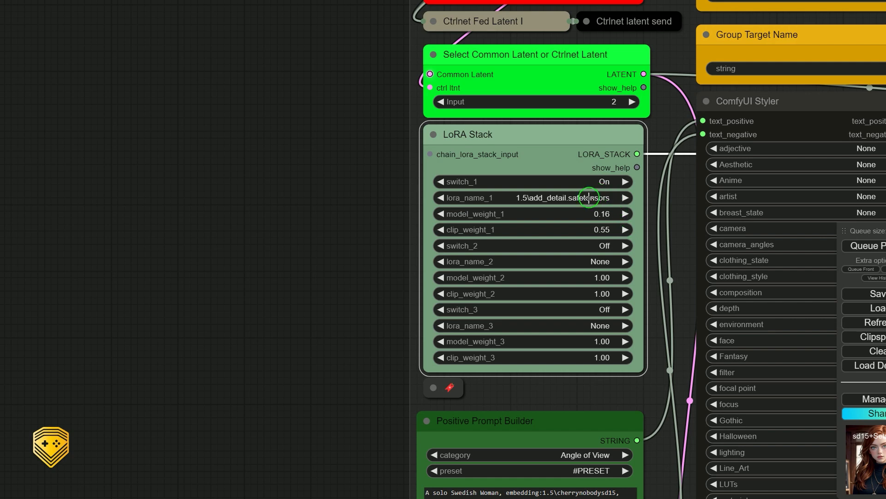
left_click(607, 181)
left_click(609, 183)
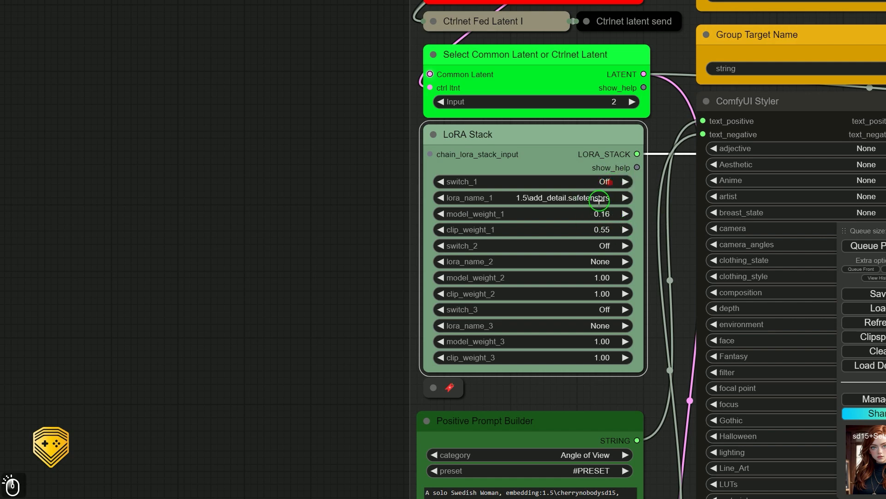
left_click(608, 180)
left_click(568, 197)
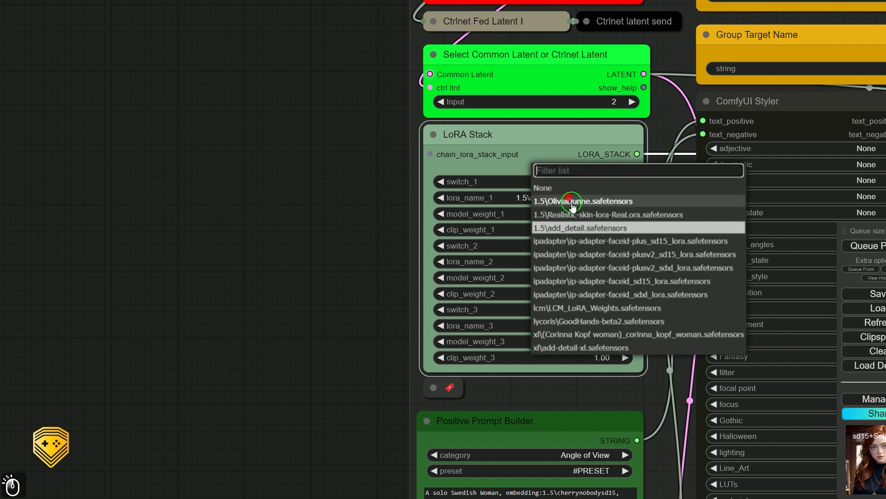
left_click(570, 267)
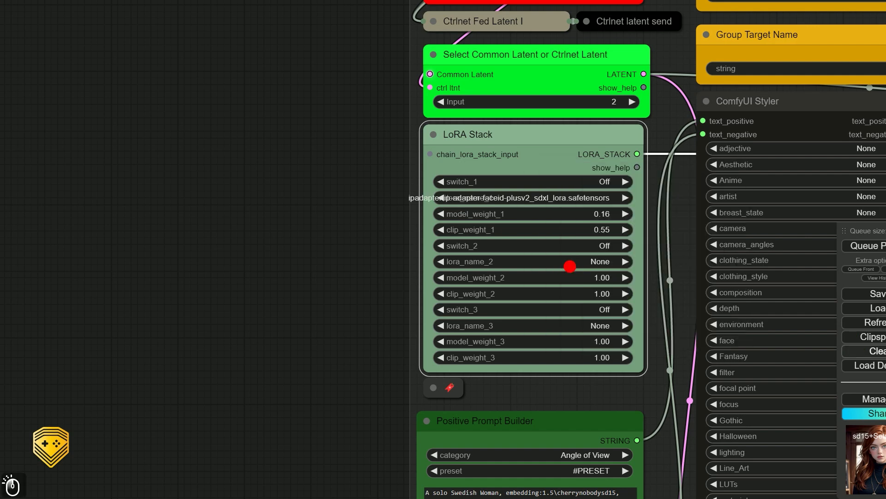
Reset lora_name_1 in the LoRA Stack to None, keeping switch_1 at Off
left_click(609, 177)
left_click(603, 179)
left_click(593, 194)
left_click(591, 184)
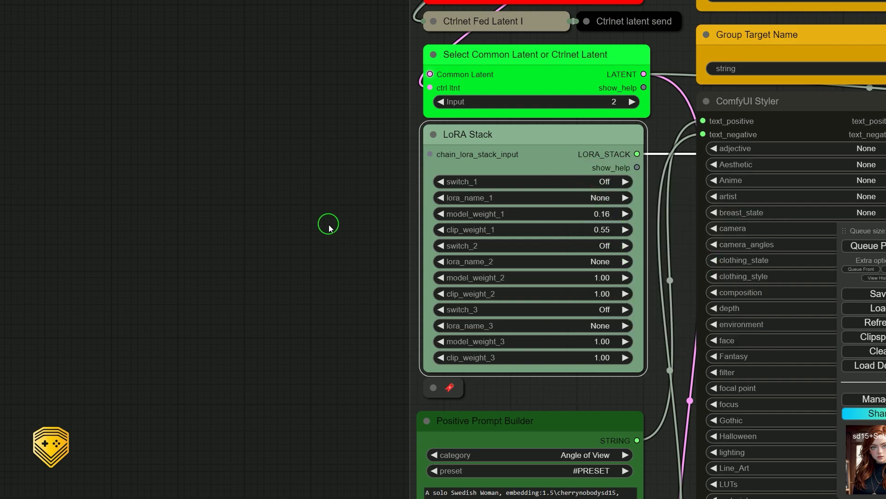
In the Positive Prompt Builder, set the category to Colors and add the Coral Orange preset to the prompt
scroll(342, 291, "down", 5)
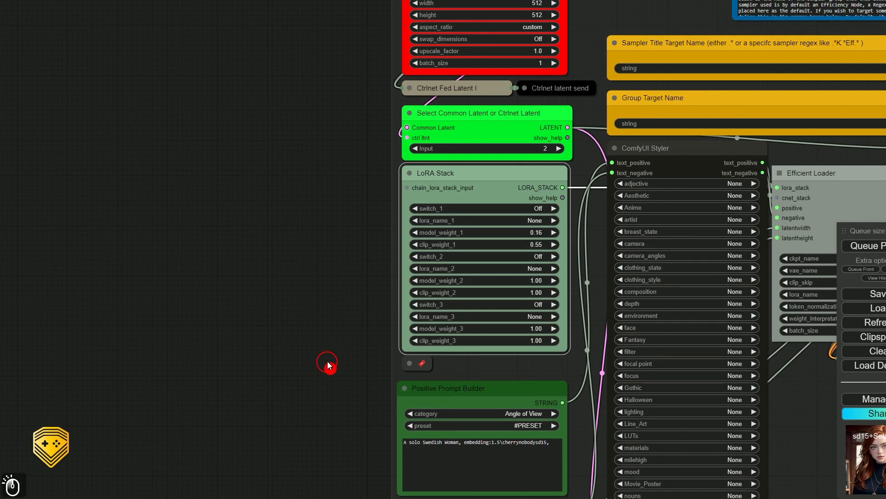
left_click_drag(328, 364, 308, 202)
scroll(326, 285, "up", 2)
scroll(326, 283, "up", 7)
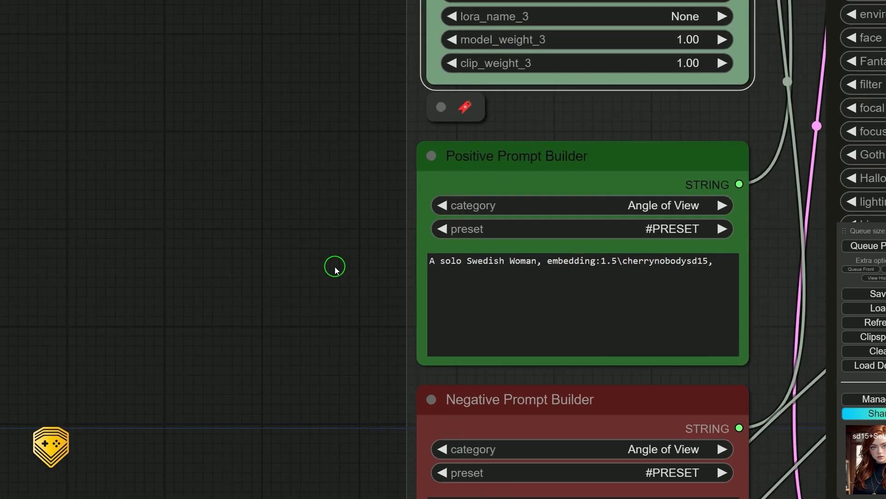
left_click_drag(342, 265, 227, 160)
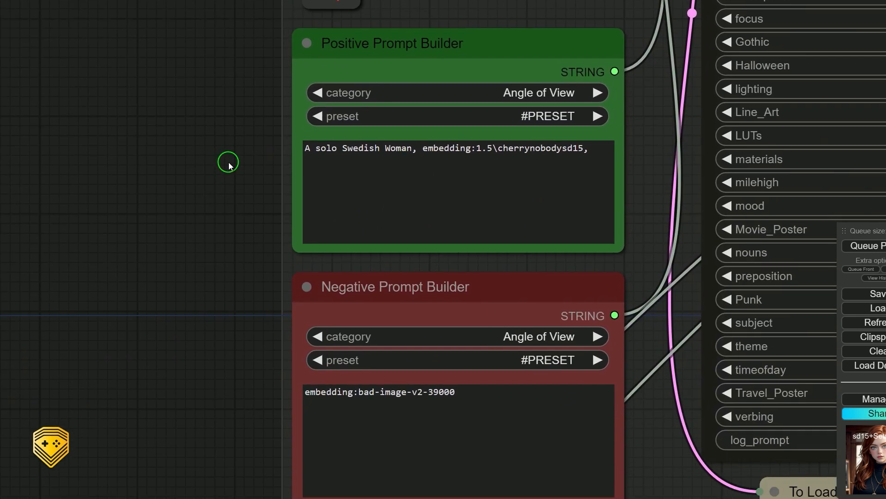
left_click_drag(213, 234, 213, 215)
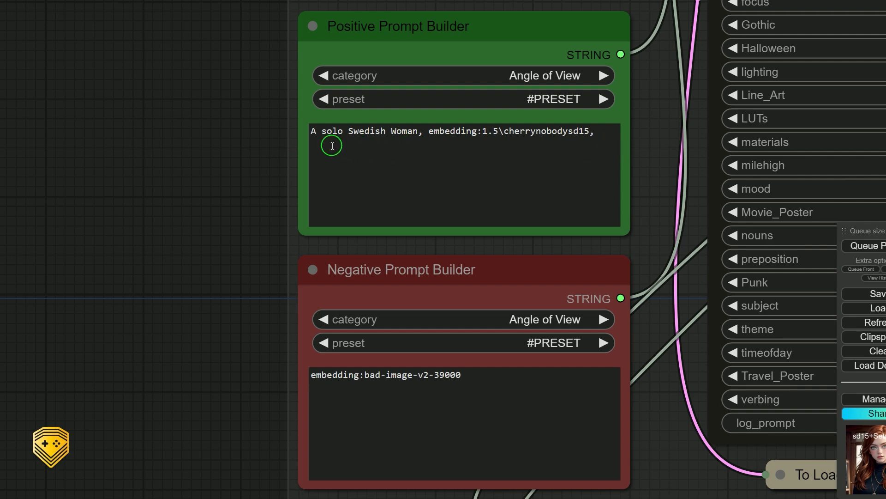
left_click(554, 76)
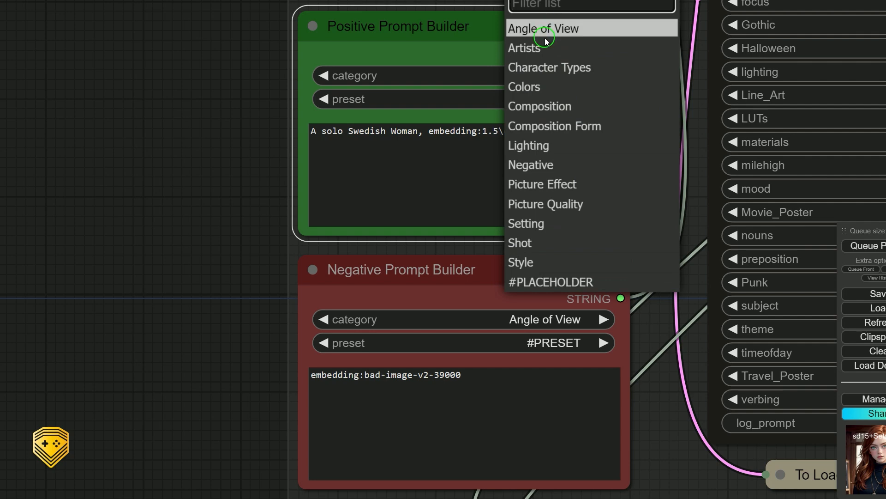
left_click(543, 88)
left_click(555, 99)
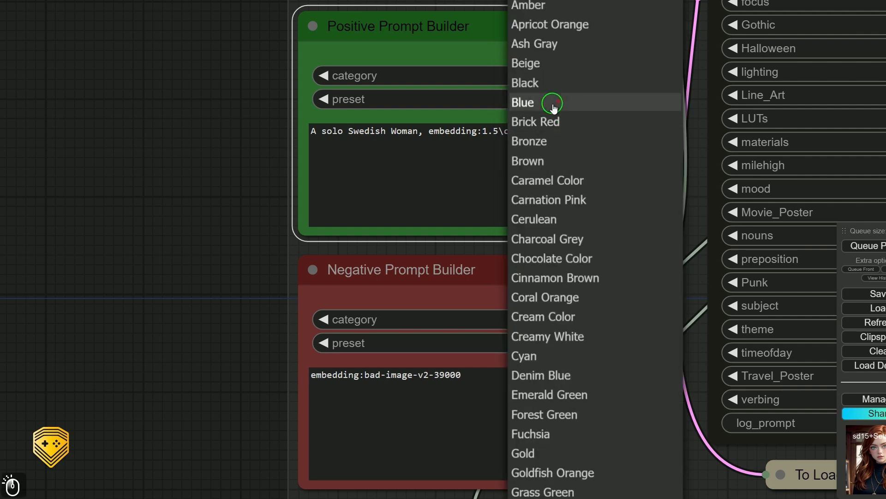
left_click(562, 304)
In the Negative Prompt Builder, set the category to Picture Quality and add the Accurate preset to the prompt
scroll(684, 326, "down", 6)
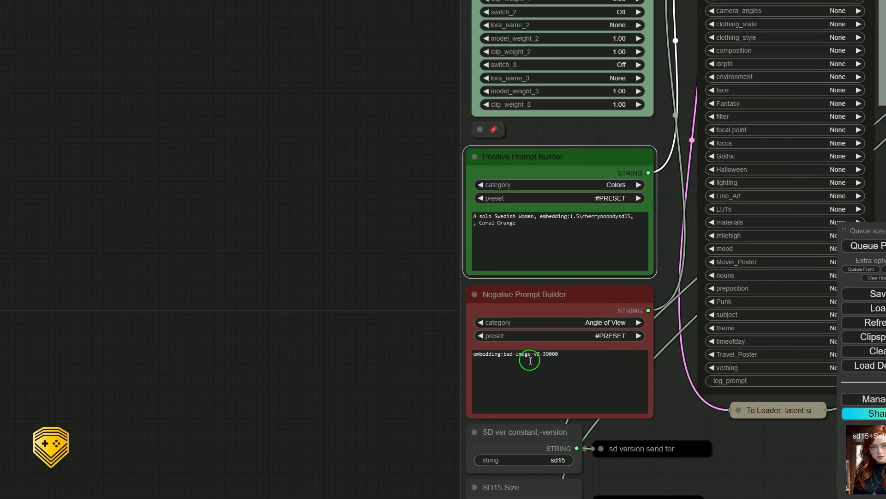
left_click(609, 321)
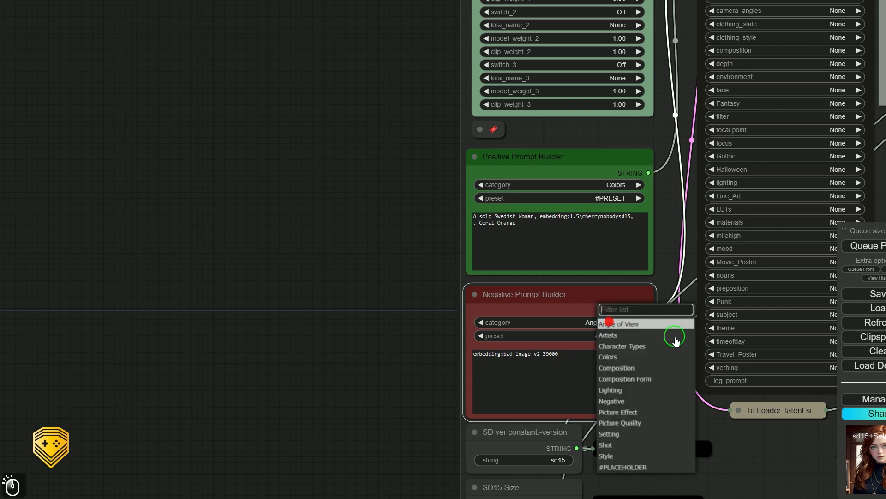
left_click(631, 424)
left_click(607, 335)
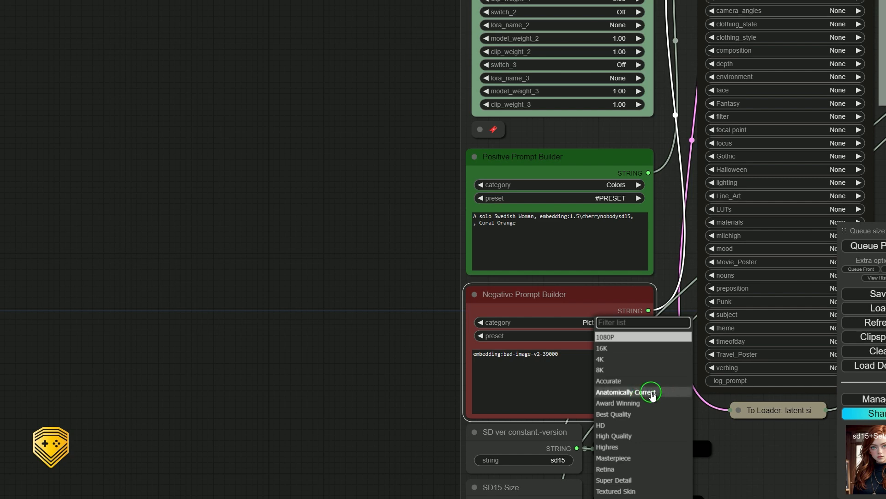
left_click(550, 305)
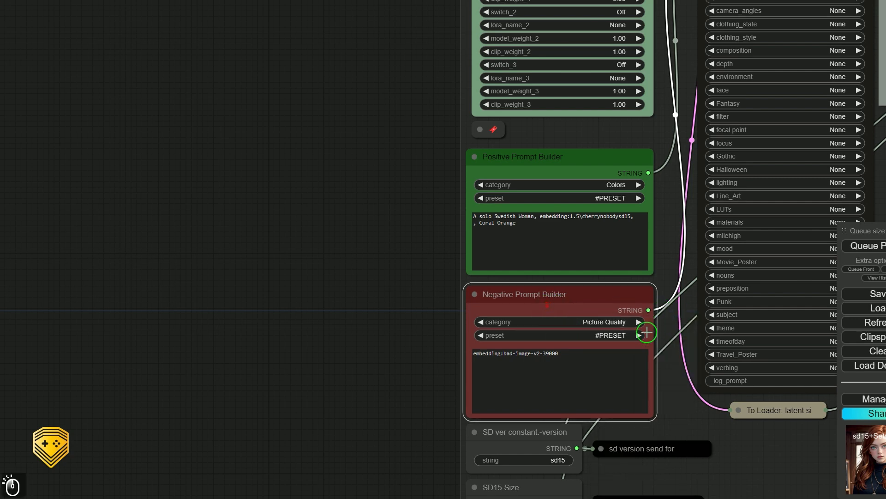
left_click(610, 335)
left_click(620, 378)
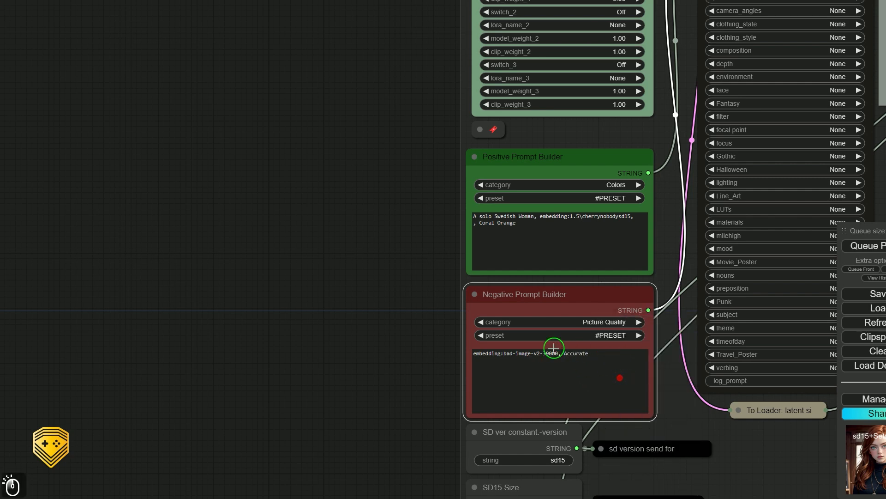
Remove ", Accurate" from the Negative Prompt Builder text, leaving only embedding:bad-image-v2-39000
mouse_move(558, 354)
left_mouse_down()
mouse_move(573, 353)
mouse_move(587, 372)
left_mouse_up()
left_click(440, 339)
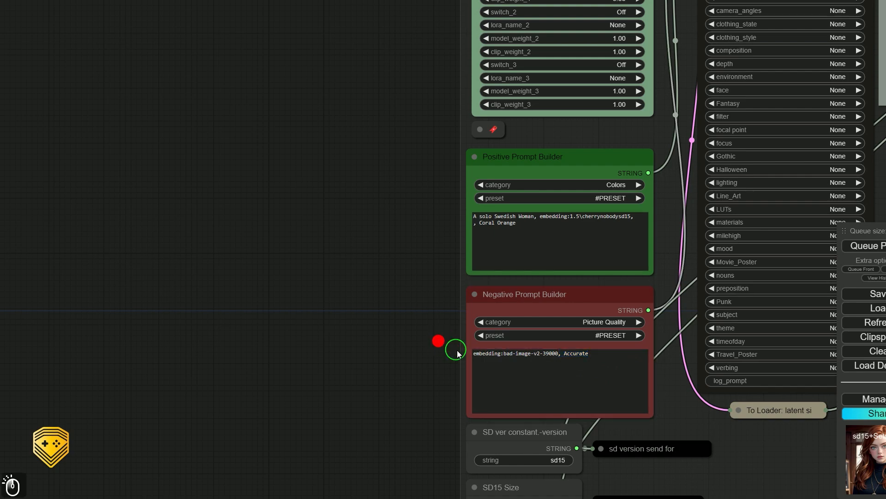
scroll(433, 351, "down", 3)
scroll(464, 345, "up", 14)
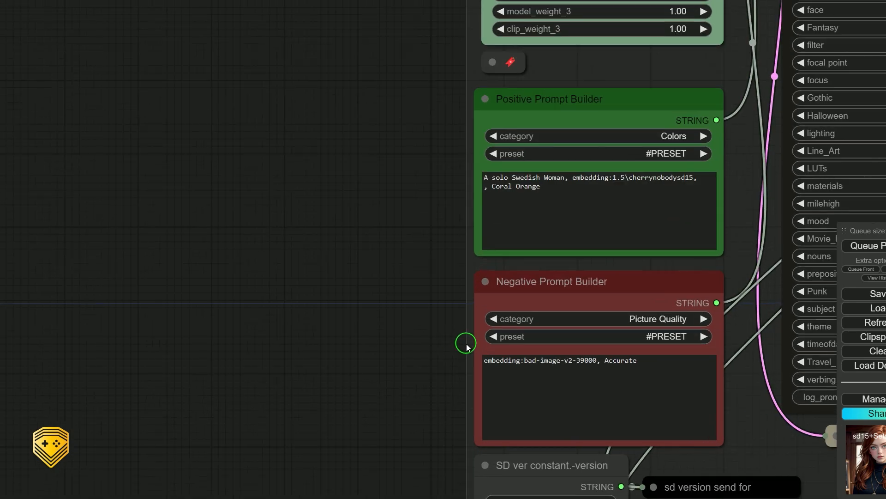
left_click_drag(434, 397, 229, 278)
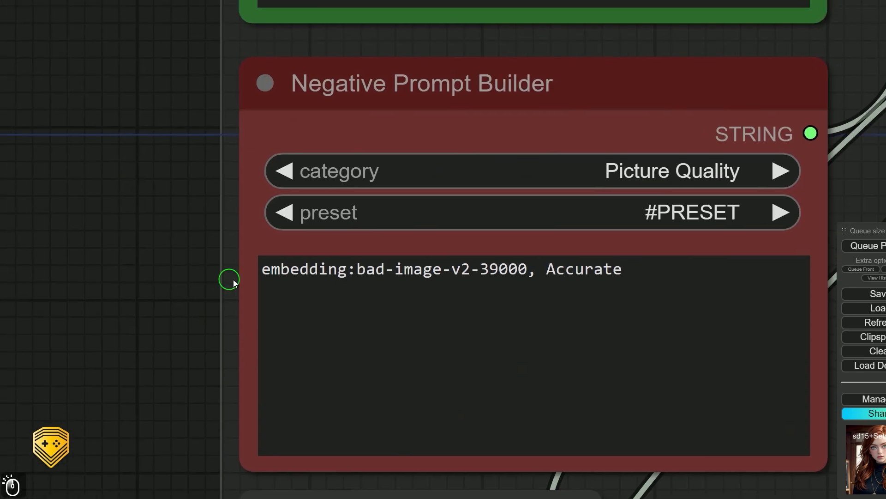
left_click_drag(528, 269, 671, 279)
key("BackSpace")
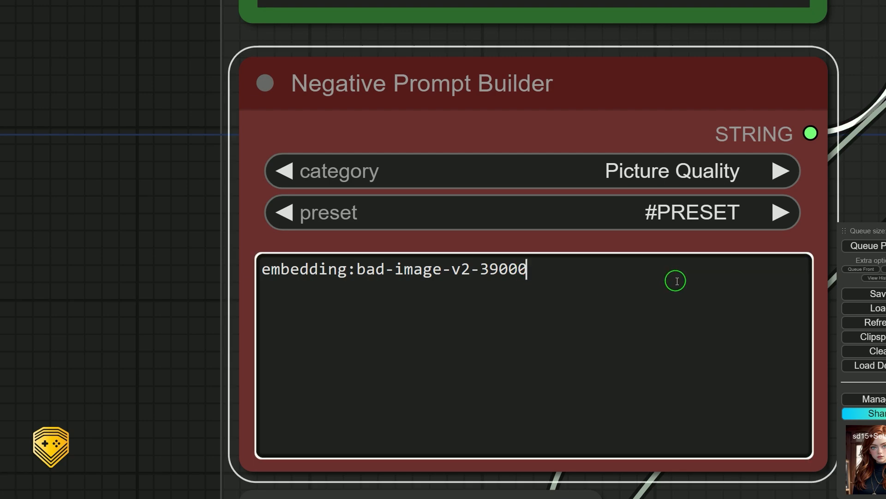
Examine the SD ver constant and SD15 Size nodes, placing the queue panel with its preview image beside them
scroll(134, 306, "down", 10)
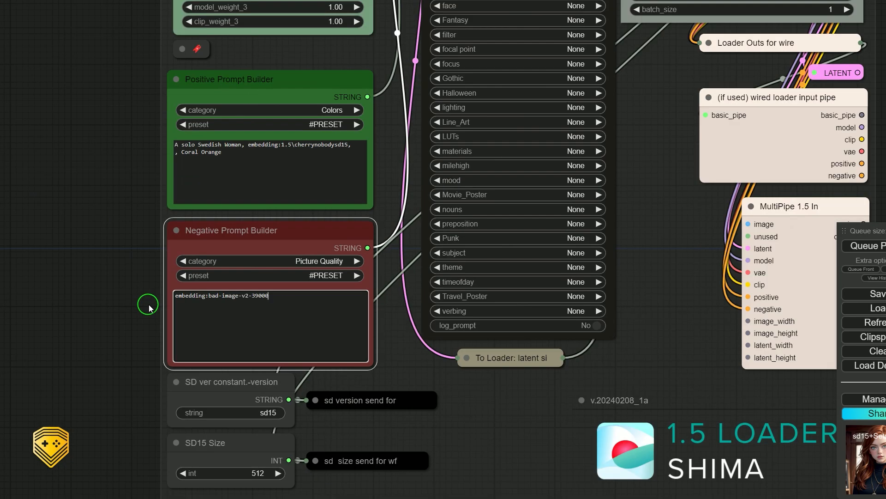
left_click_drag(106, 370, 258, 251)
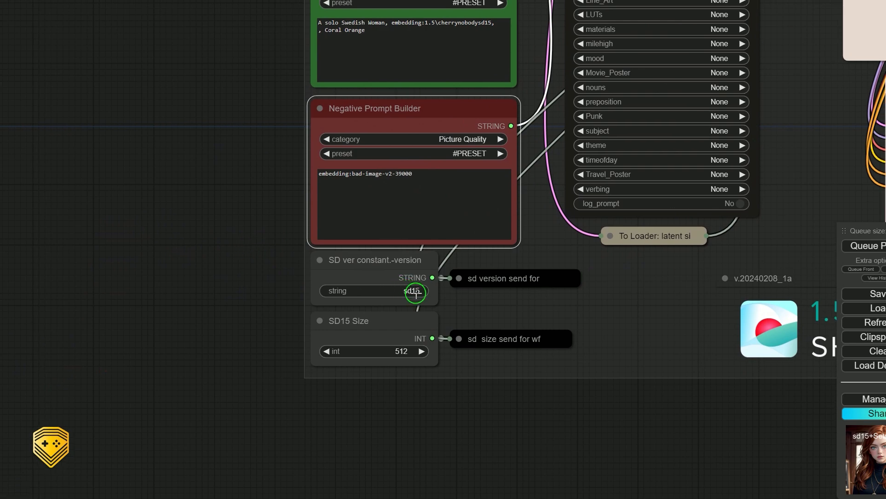
scroll(412, 293, "up", 7)
left_click_drag(133, 282, 206, 250)
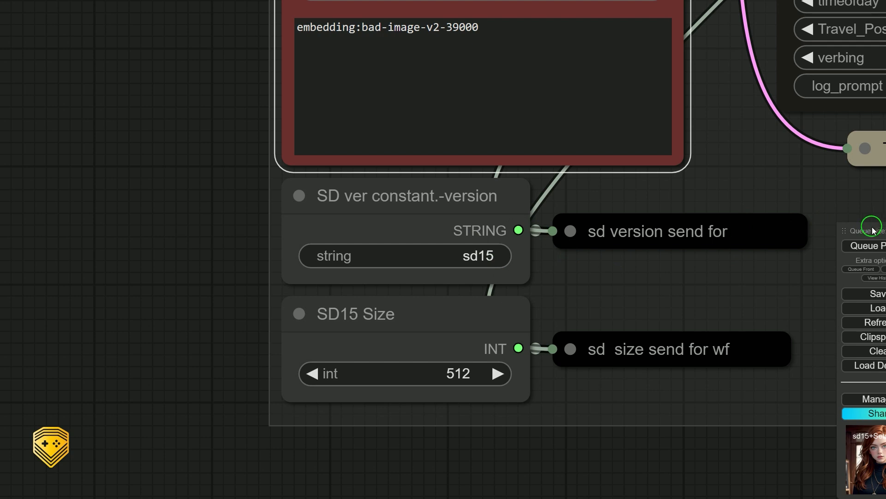
left_click_drag(873, 229, 516, 74)
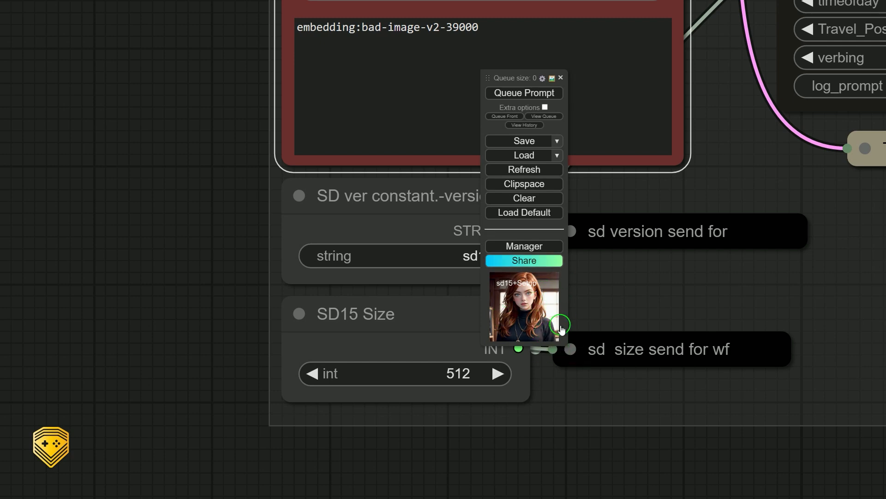
Move the queue panel beside the Save Workflow Image node in the 1.5 Sampler group
scroll(586, 272, "down", 15)
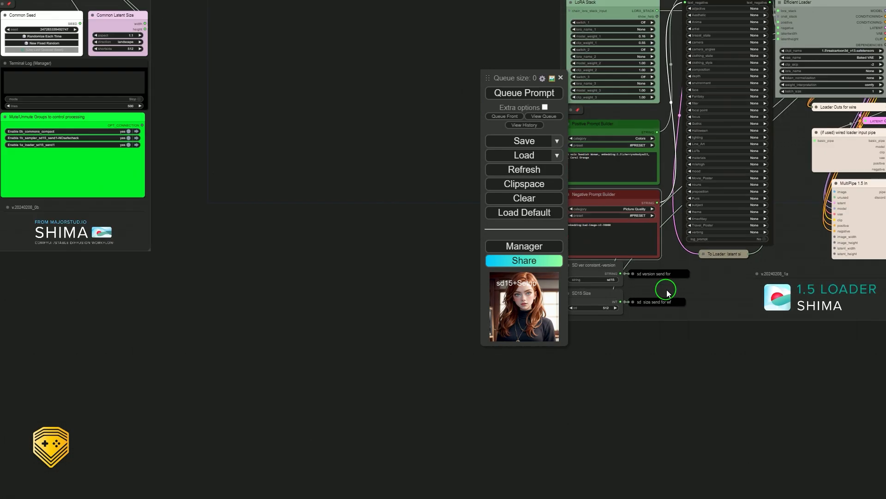
left_click_drag(762, 351, 374, 343)
left_click_drag(512, 85, 753, 191)
scroll(548, 303, "up", 6)
scroll(548, 304, "up", 13)
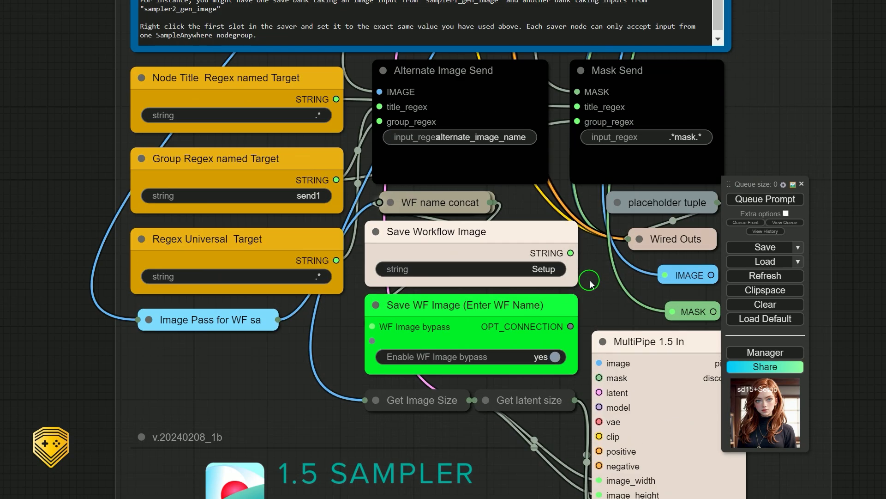
scroll(589, 282, "down", 5)
scroll(591, 282, "up", 3)
scroll(591, 283, "up", 1)
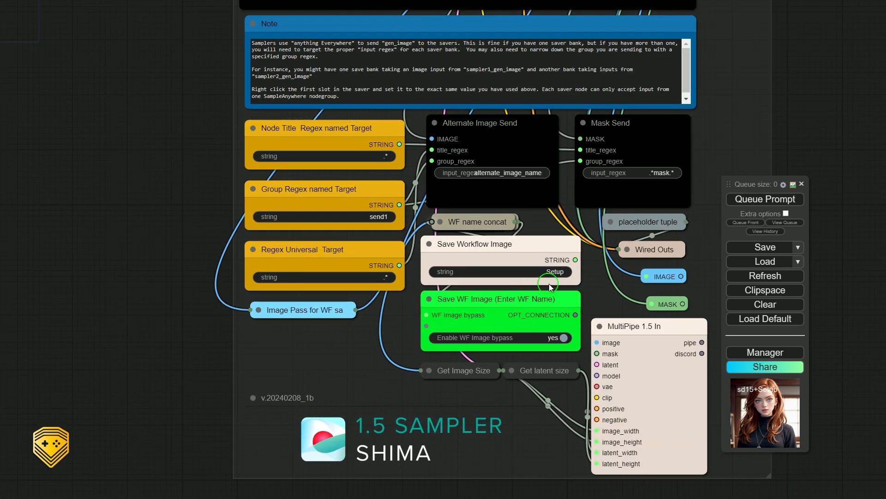
Confirm Setup as the Save Workflow Image string and set Enable WF Image bypass to no
left_click(557, 272)
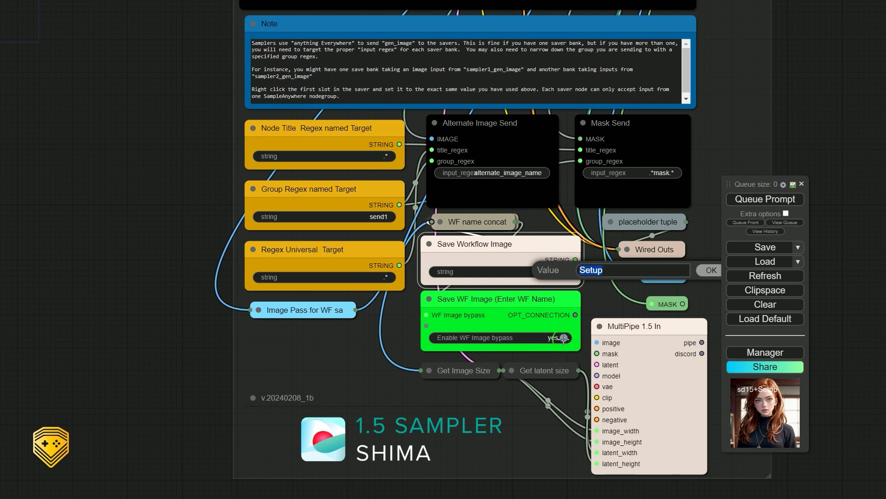
left_click(563, 337)
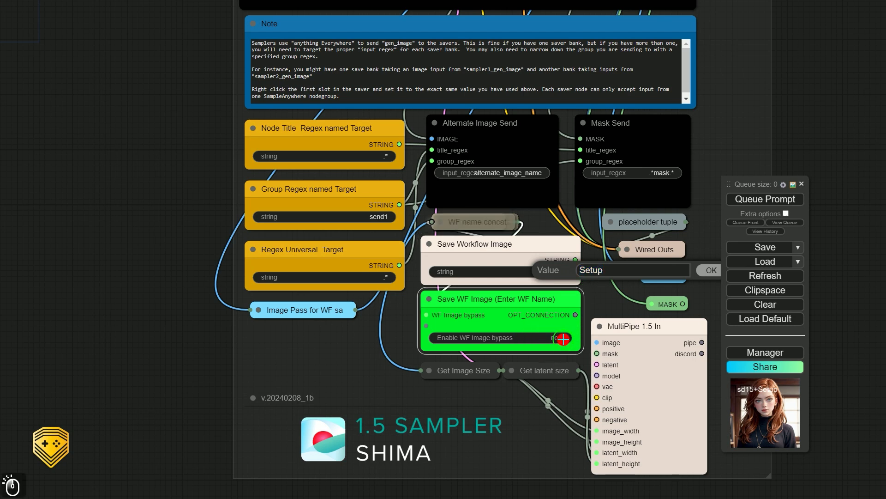
left_click(711, 270)
Return to the 1.5 Loader group and examine how the version and size constants feed their send nodes
scroll(549, 301, "down", 10)
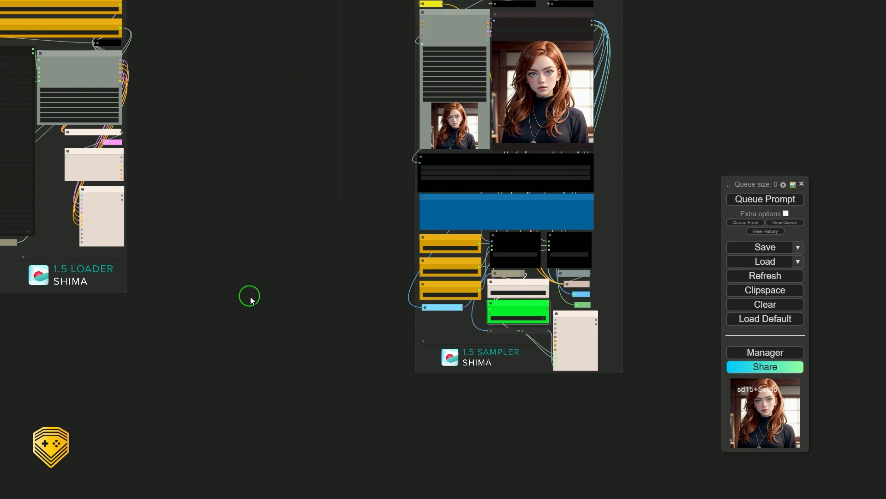
left_click_drag(252, 300, 700, 321)
scroll(375, 313, "up", 8)
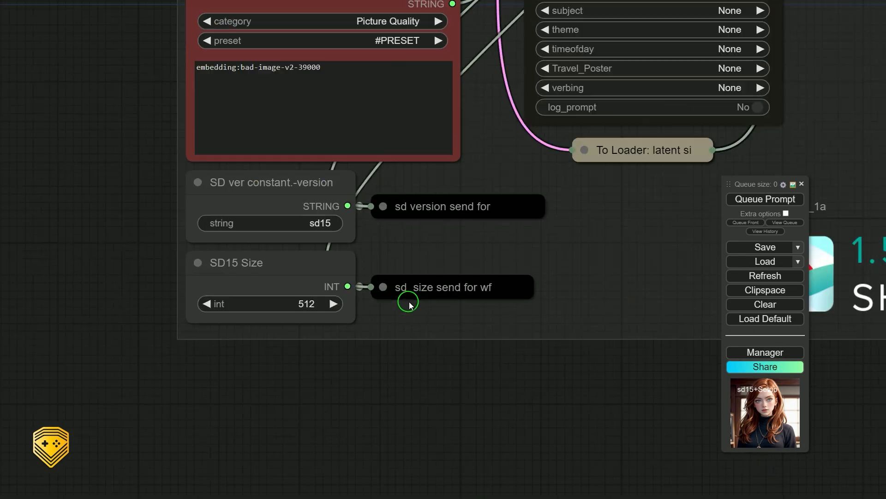
scroll(409, 305, "up", 3)
left_click_drag(441, 401, 550, 451)
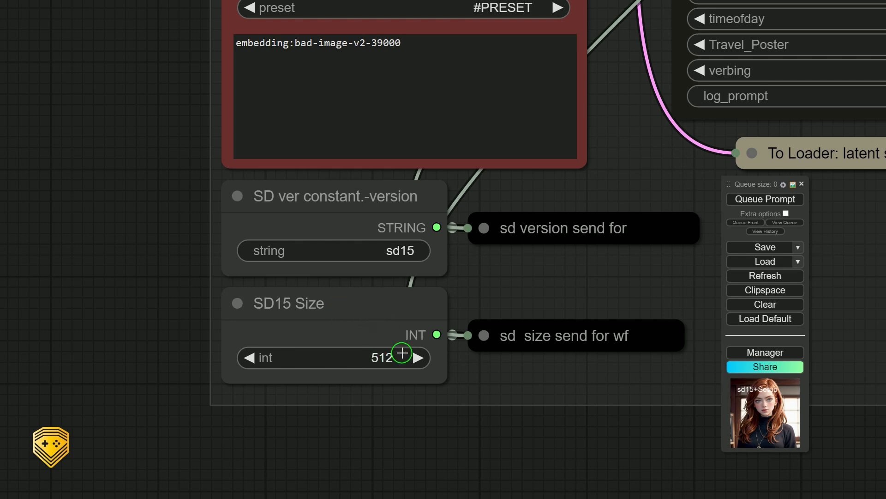
scroll(560, 397, "down", 3)
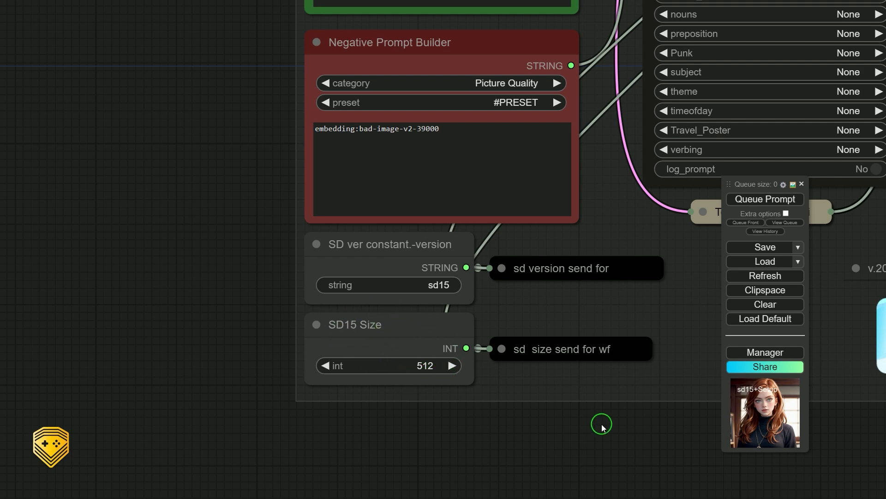
Browse the adjective, Aesthetic, Anime and artist options of the ComfyUI Styler without choosing any
scroll(601, 421, "down", 2)
scroll(669, 458, "down", 2)
scroll(496, 455, "down", 2)
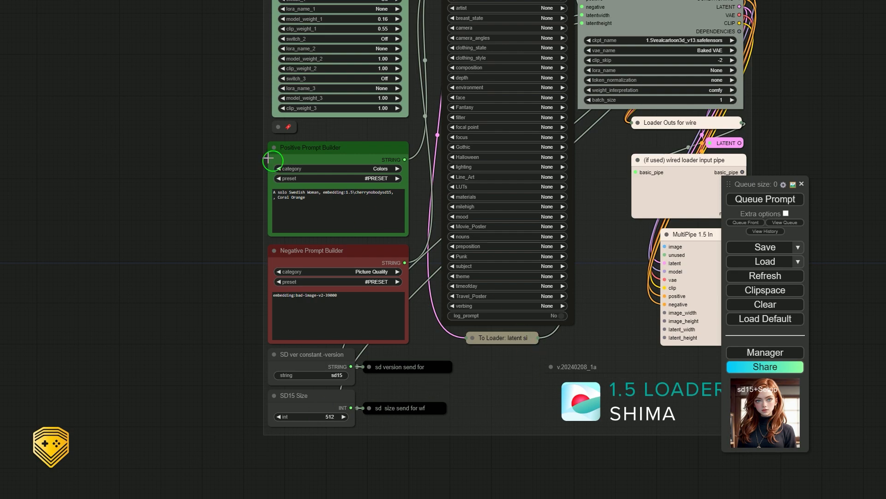
left_click_drag(172, 89, 138, 223)
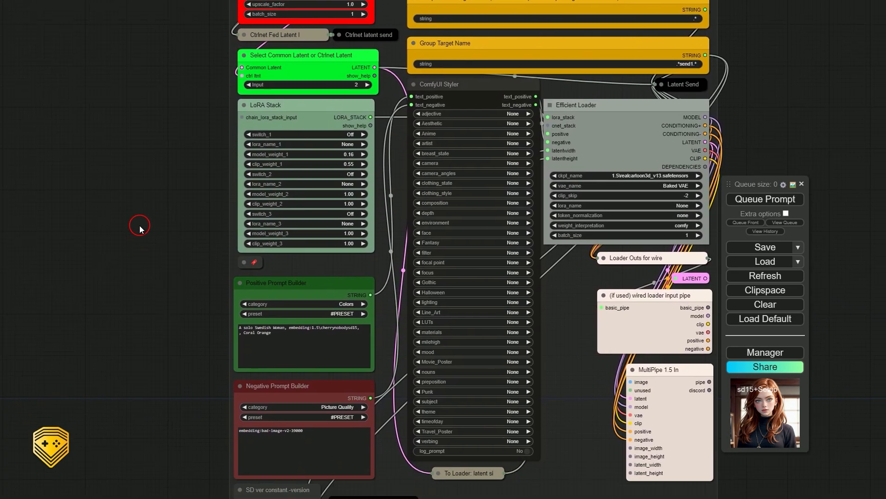
scroll(475, 199, "up", 5)
scroll(475, 199, "down", 4)
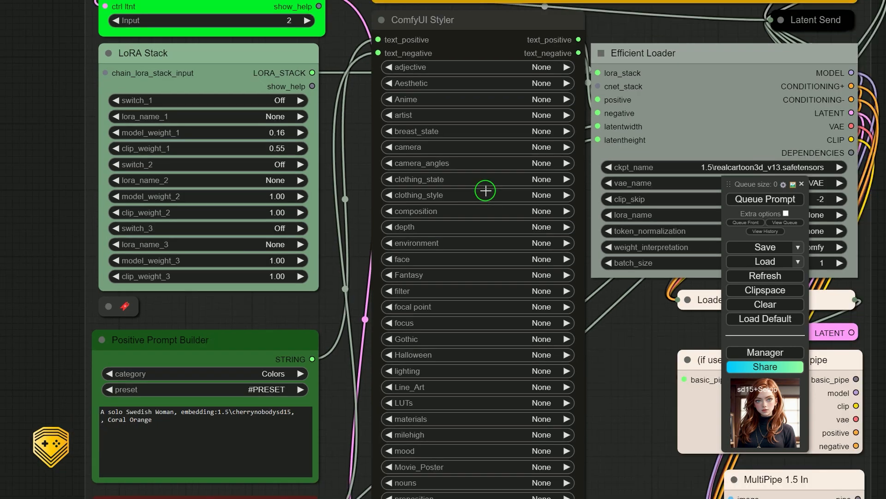
scroll(482, 191, "up", 2)
left_click_drag(69, 263, 63, 230)
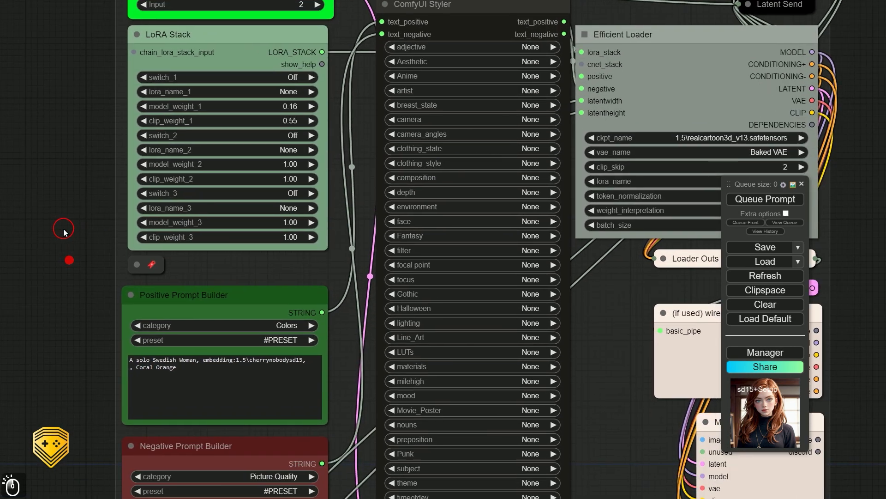
left_click(529, 47)
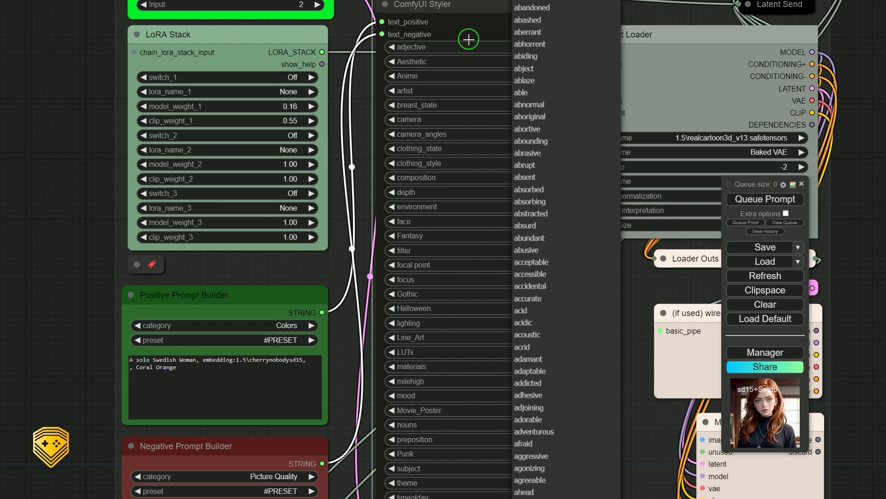
left_click(461, 61)
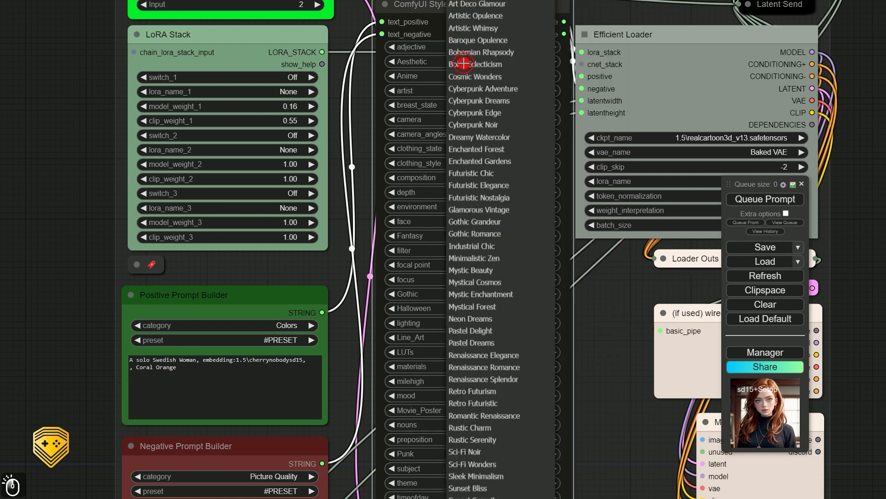
left_click(424, 76)
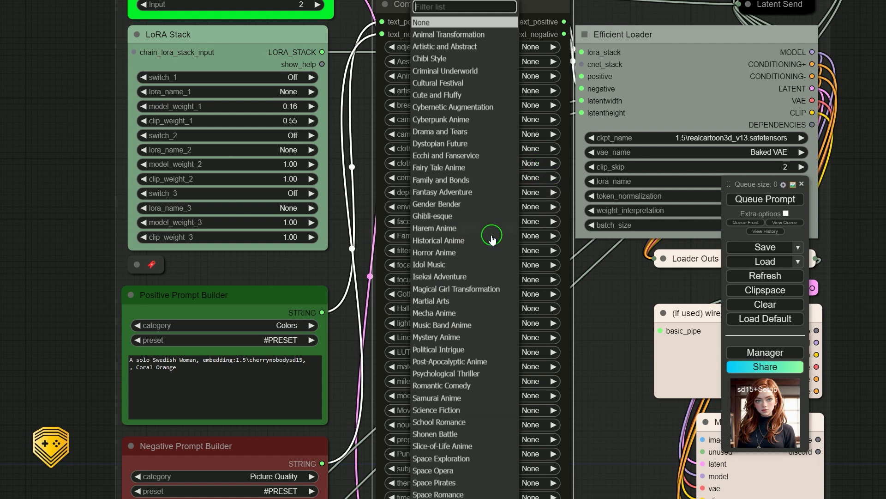
left_click(380, 95)
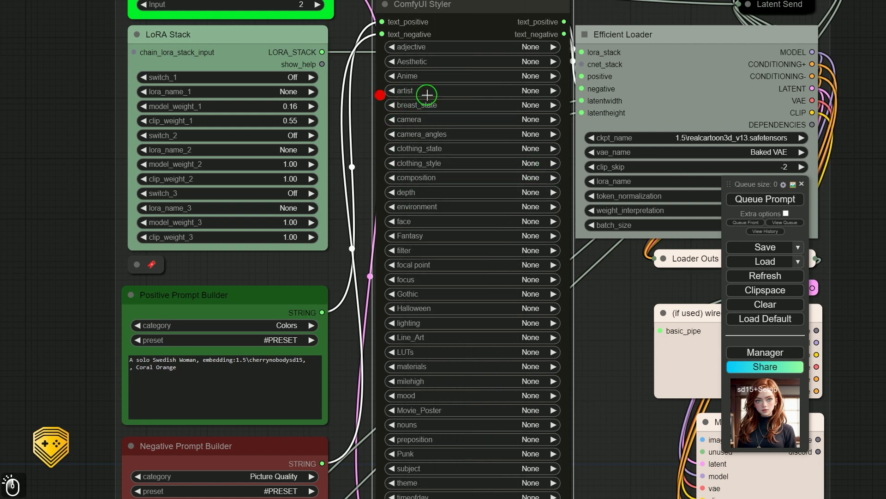
left_click(444, 94)
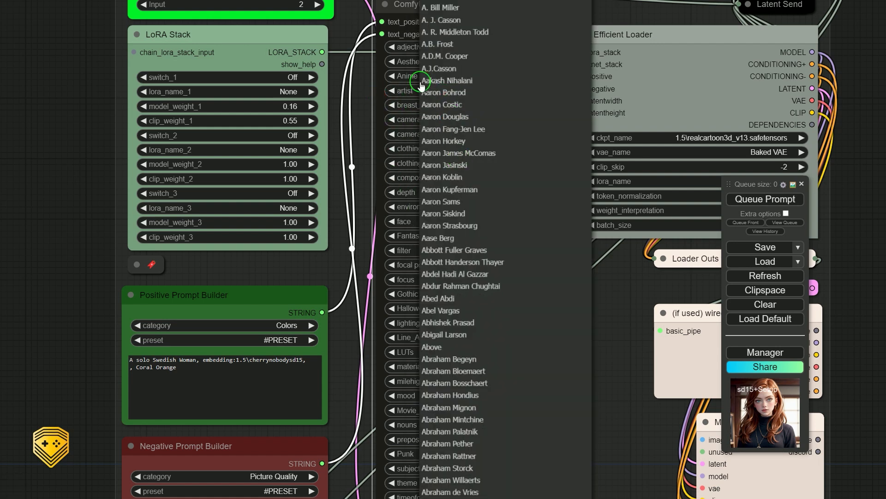
left_click(462, 108)
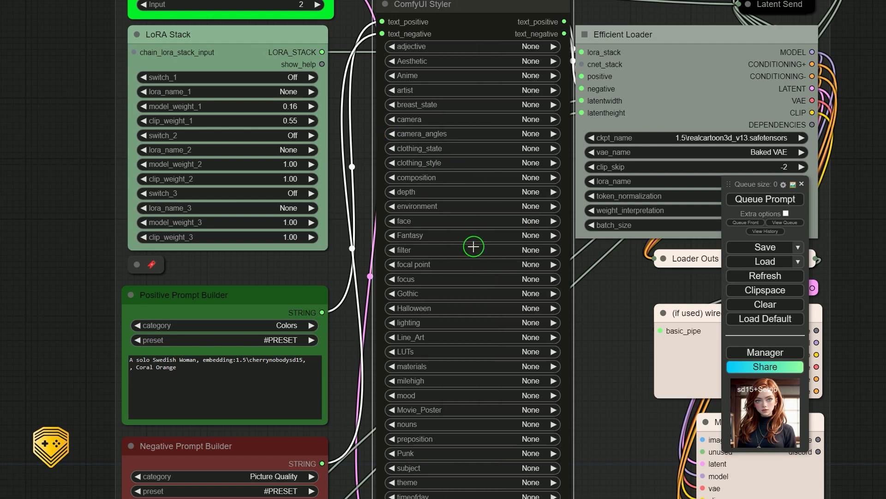
Examine the remaining ComfyUI Styler categories down to log_prompt
scroll(480, 271, "down", 2)
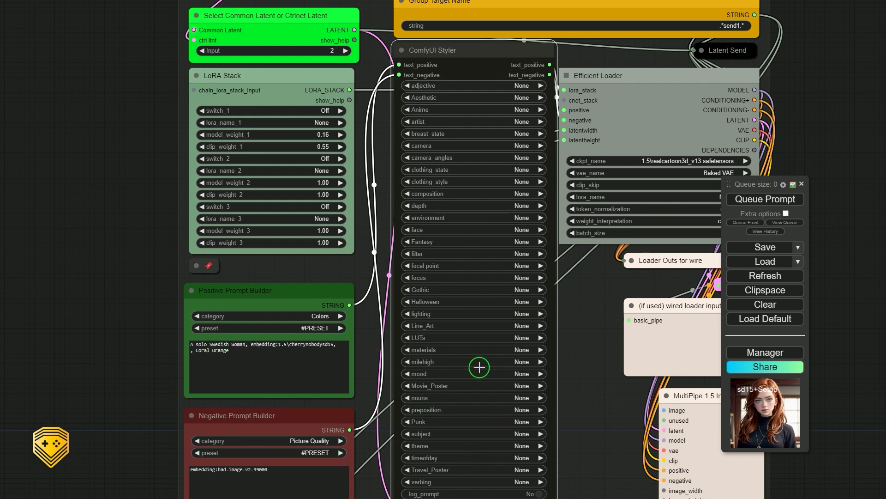
left_click_drag(587, 459, 576, 412)
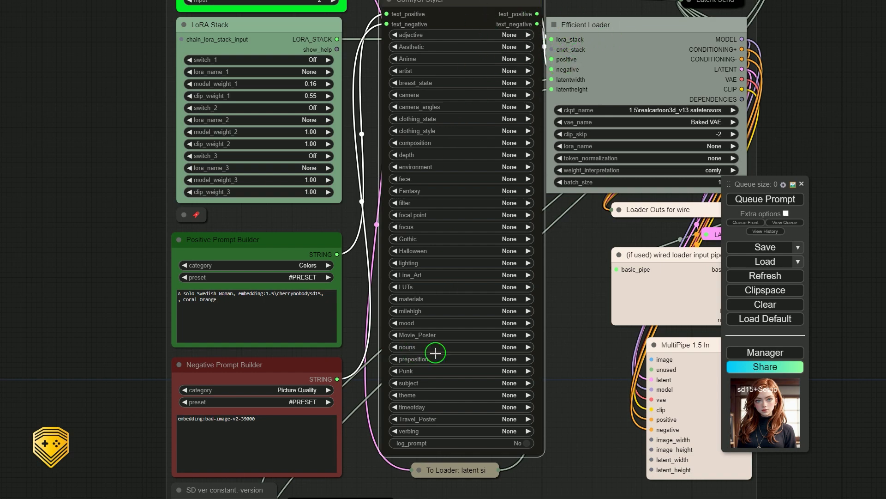
left_click_drag(583, 296, 439, 412)
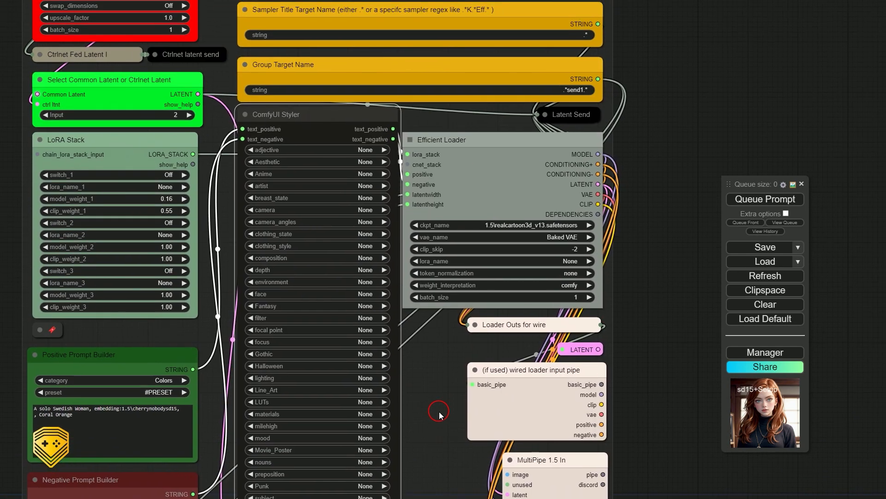
Browse the ckpt_name and vae_name options of the Efficient Loader without choosing any
scroll(520, 249, "up", 6)
scroll(526, 253, "down", 1)
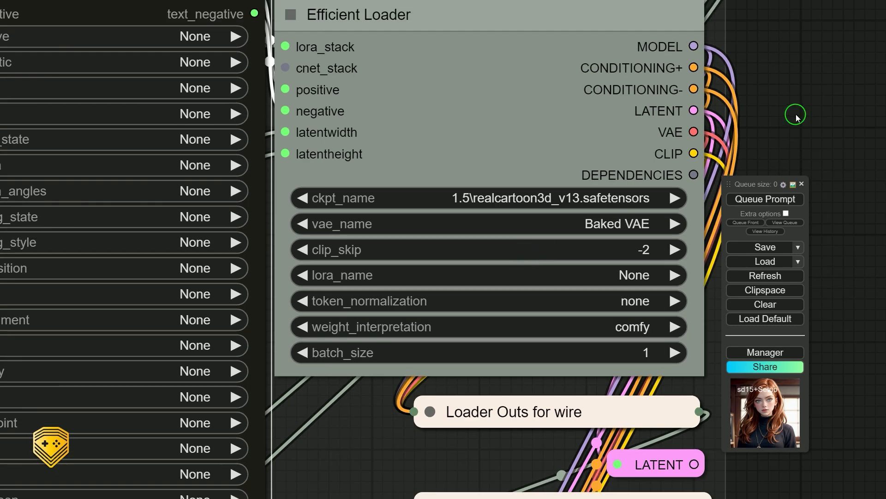
left_click_drag(799, 113, 765, 143)
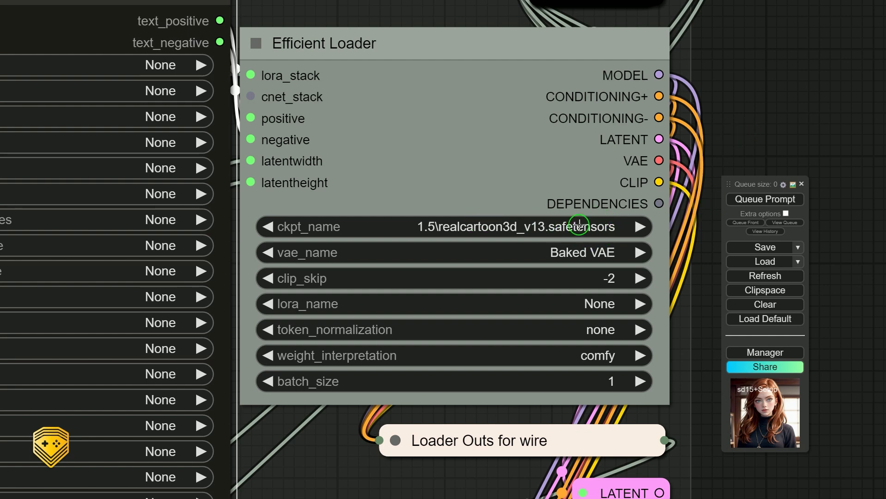
left_click(601, 222)
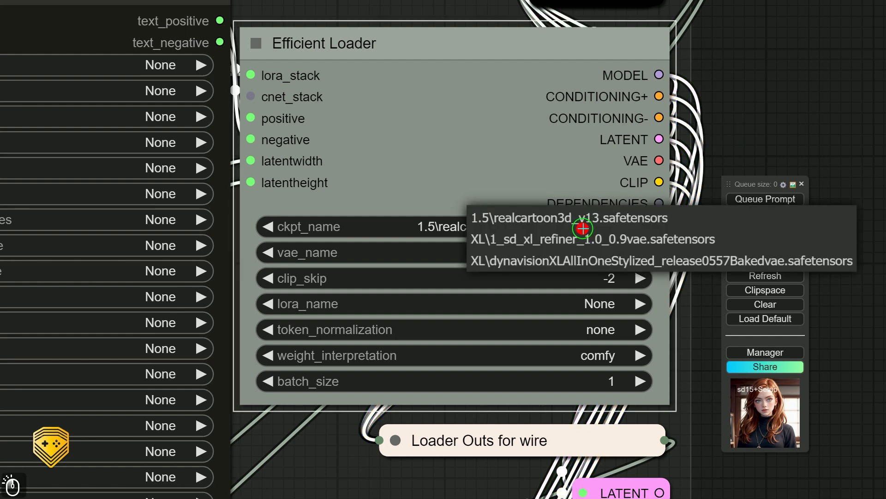
left_click(762, 110)
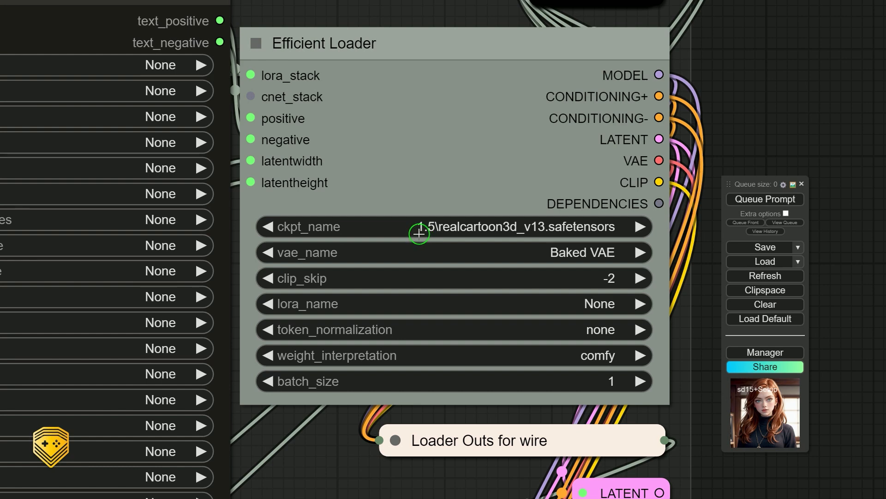
left_click(452, 230)
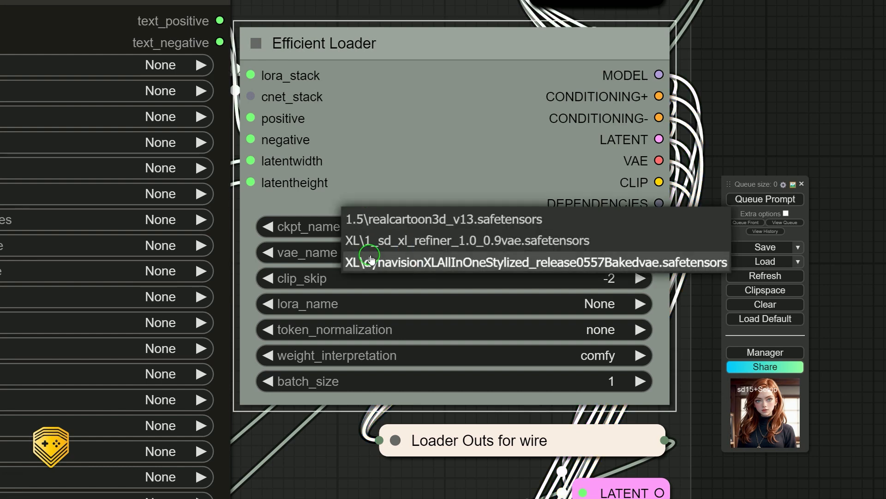
left_click(714, 114)
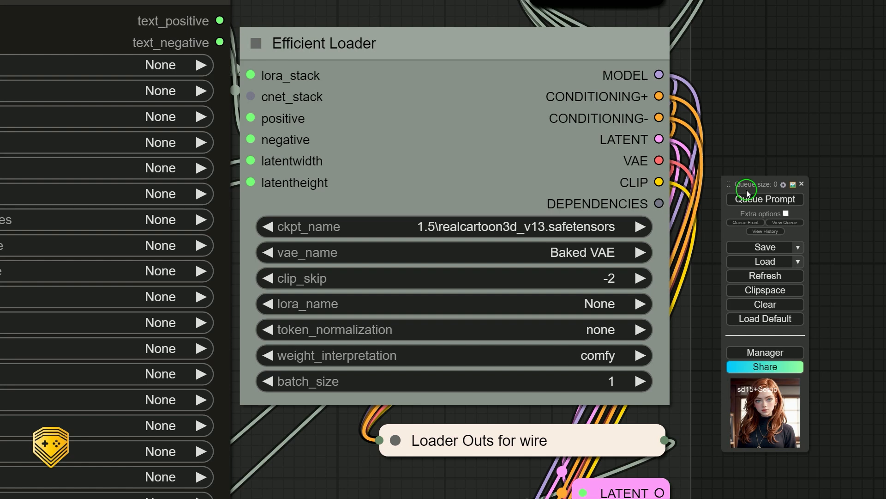
left_click(441, 222)
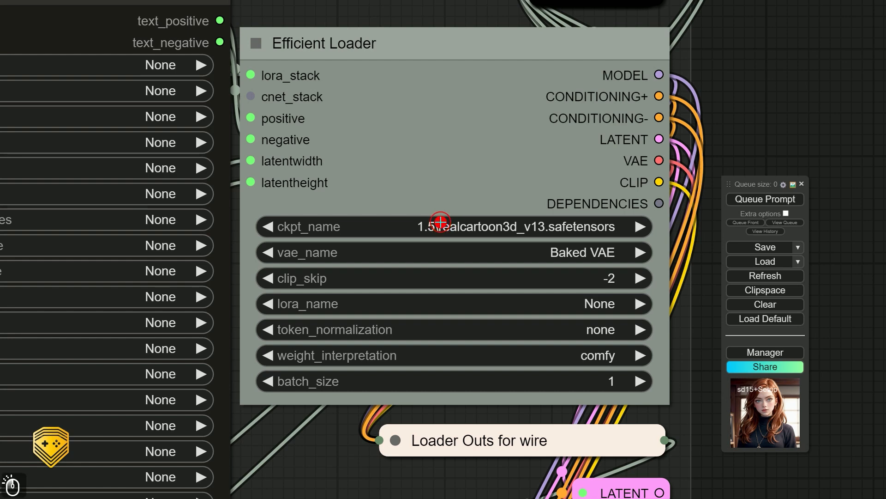
left_click(780, 140)
left_click(581, 251)
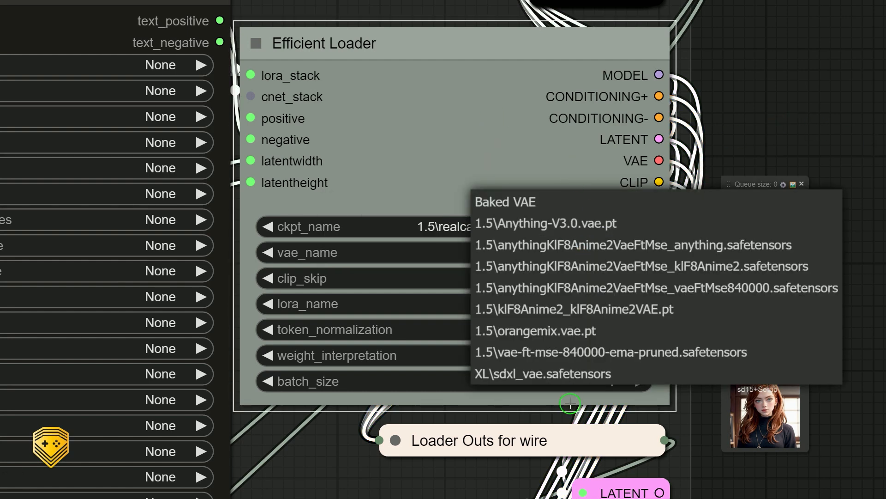
left_click(747, 135)
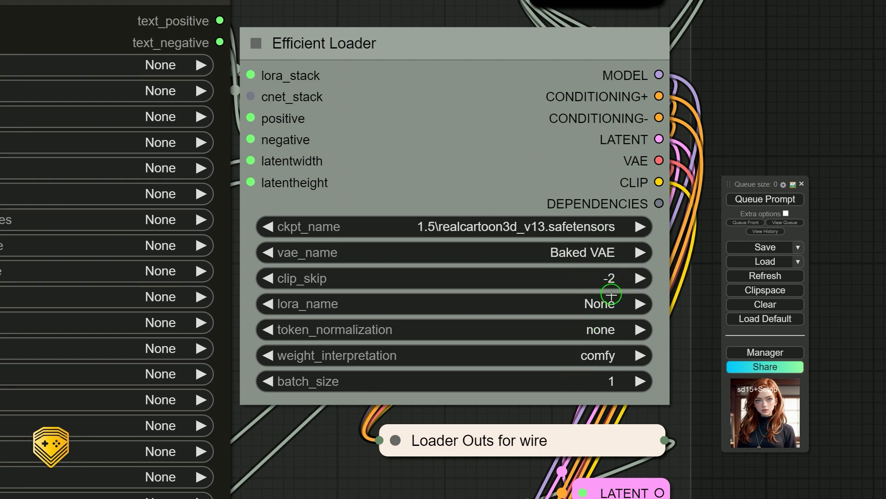
Move the (if used) wired loader input pipe node beside the KSampler Adv. (Efficient) node and connect its model output to the sampler's model input
scroll(611, 295, "down", 6)
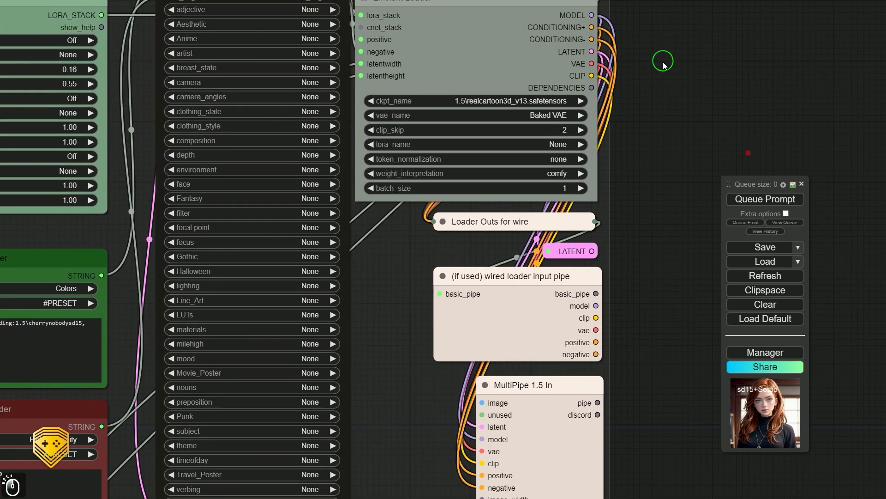
scroll(635, 283, "up", 1)
left_click_drag(647, 353, 628, 252)
scroll(635, 251, "down", 5)
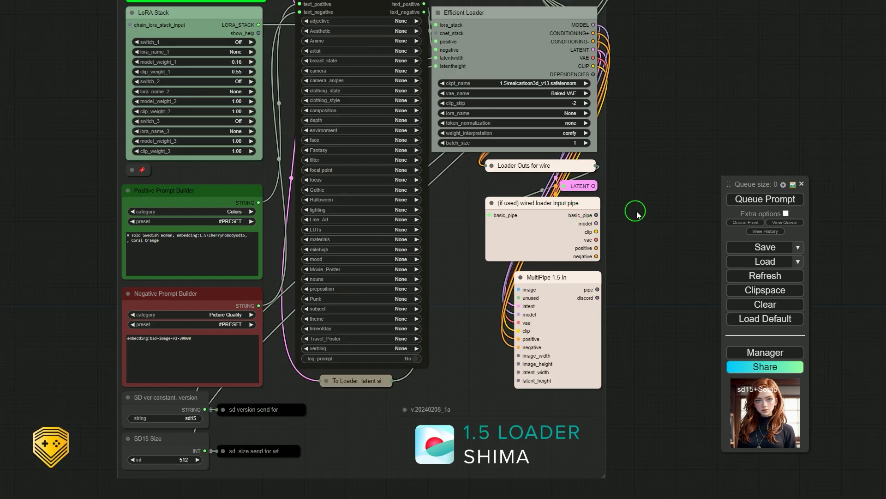
scroll(654, 215, "down", 2)
left_click_drag(653, 224, 371, 237)
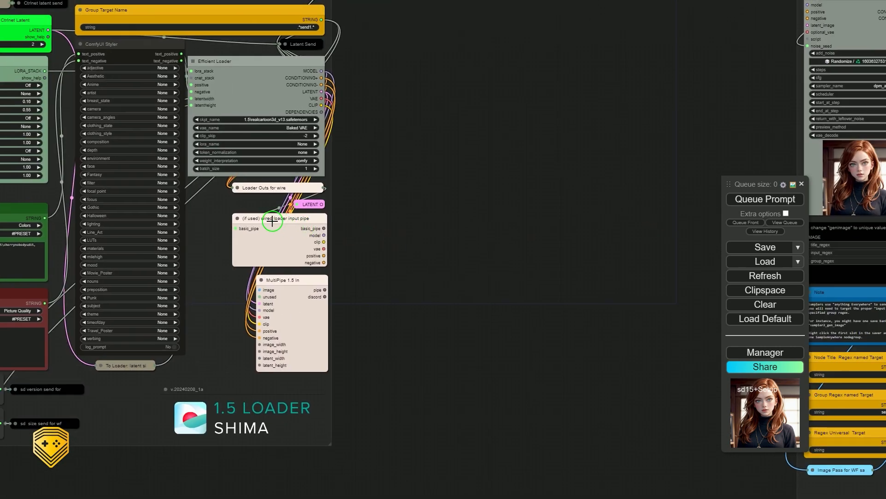
left_click_drag(272, 221, 615, 51)
scroll(601, 203, "down", 2)
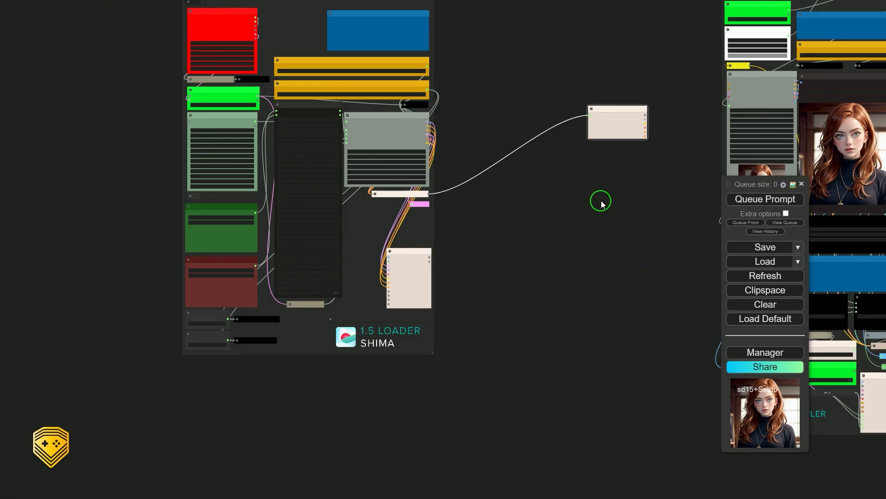
scroll(644, 150, "up", 6)
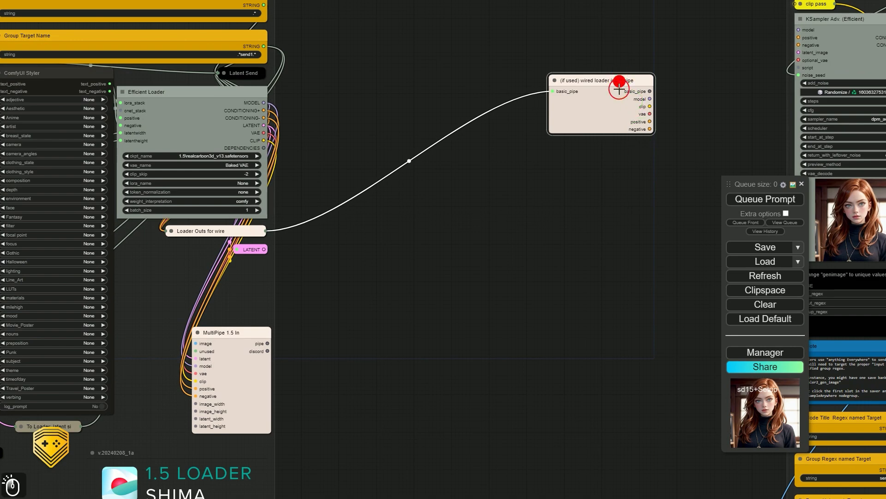
left_click_drag(622, 76, 667, 175)
left_click_drag(758, 125, 800, 30)
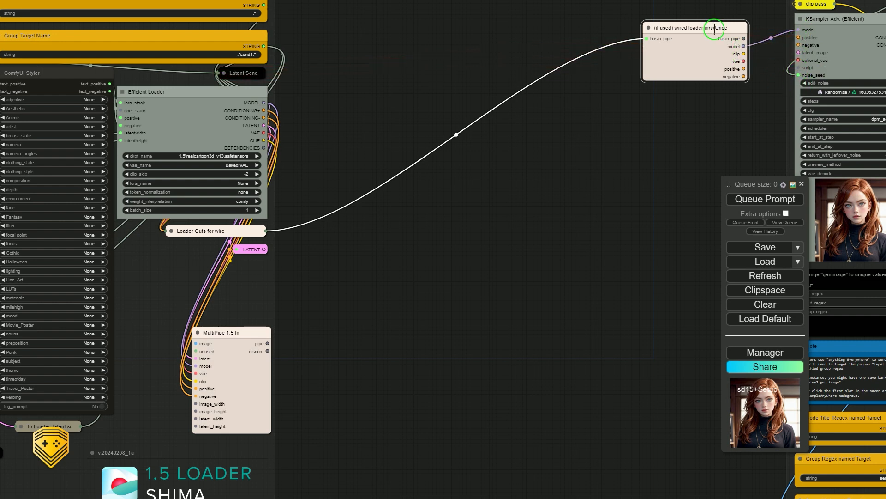
Disconnect the model link from the sampler and return the wired loader input pipe node to its place above MultiPipe 1.5 In
right_click(745, 36)
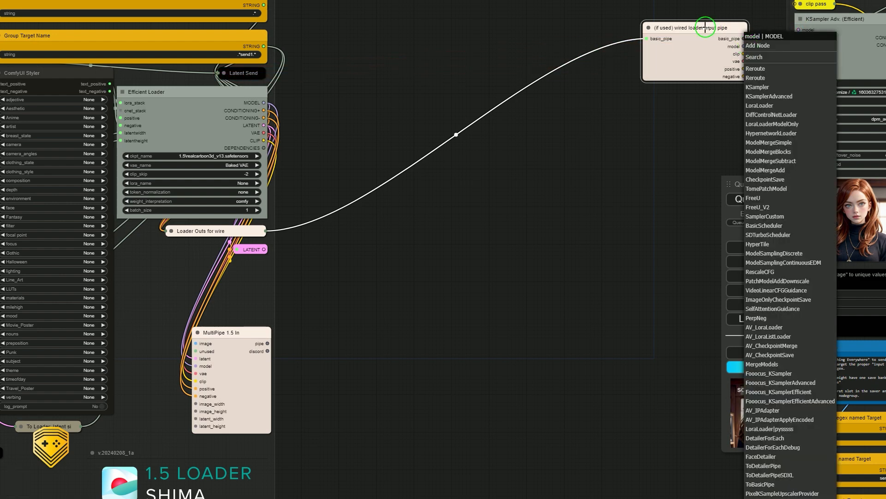
left_click(702, 29)
left_click_drag(702, 28, 224, 268)
Examine the outputs of the wired loader input pipe and the inputs and outputs of MultiPipe 1.5 In
mouse_move(834, 33)
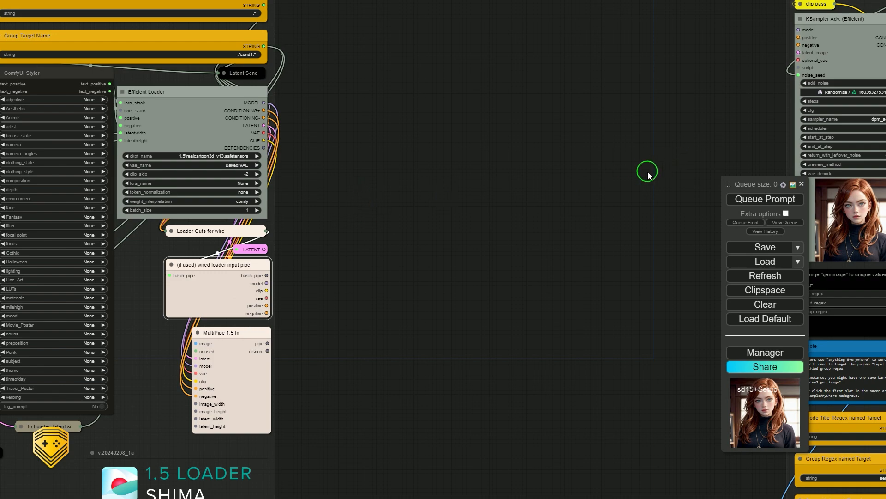
scroll(576, 163, "down", 3)
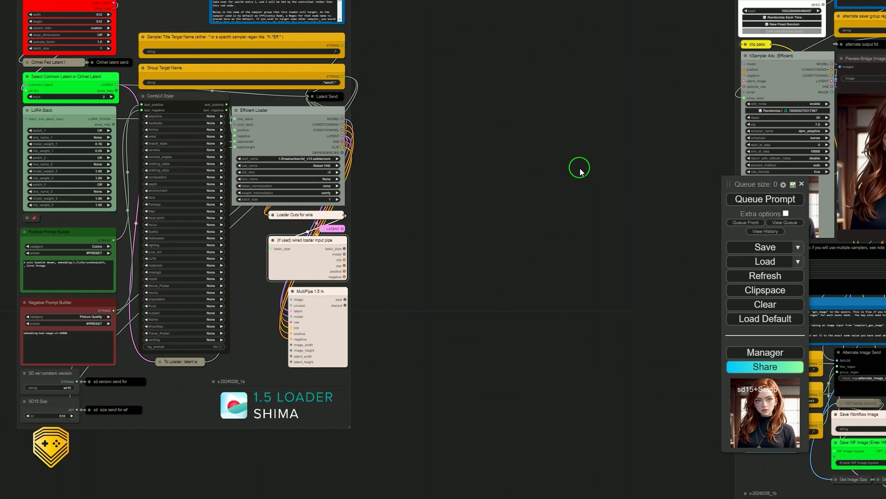
scroll(580, 168, "up", 4)
left_click_drag(385, 311, 628, 256)
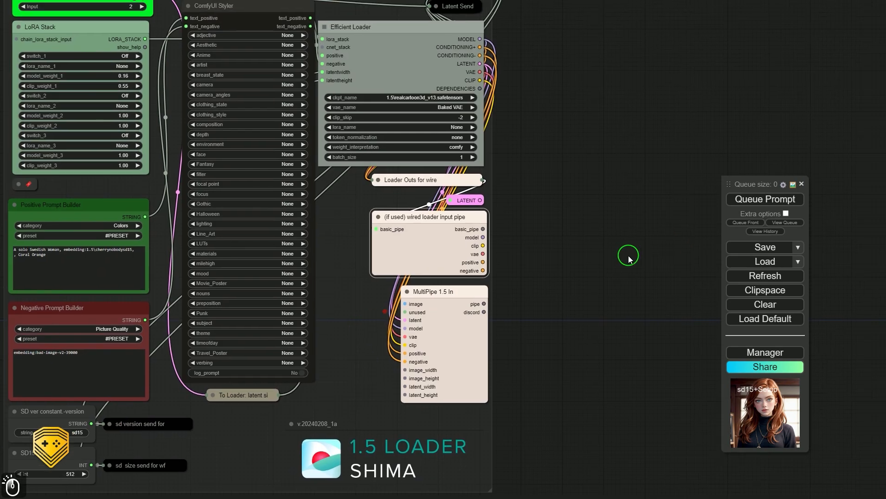
scroll(544, 250, "up", 6)
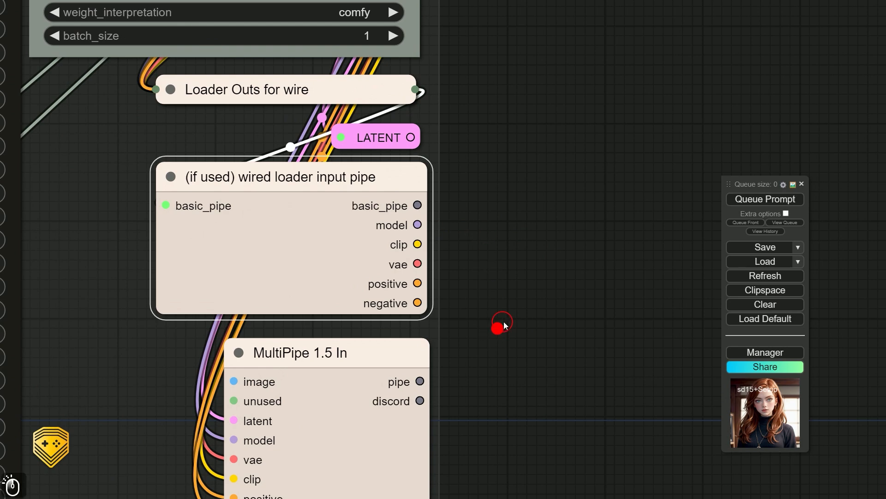
left_click_drag(503, 324, 598, 278)
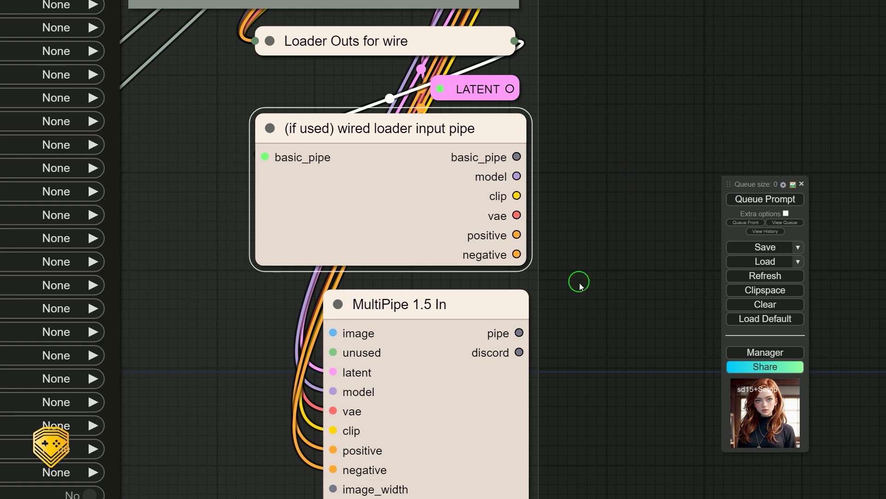
left_click_drag(564, 368, 531, 221)
scroll(577, 220, "down", 2)
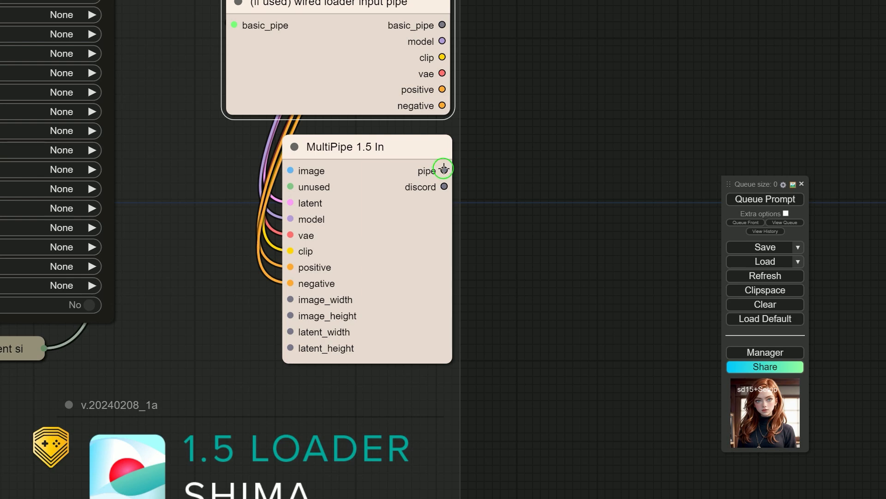
left_click_drag(529, 174, 432, 197)
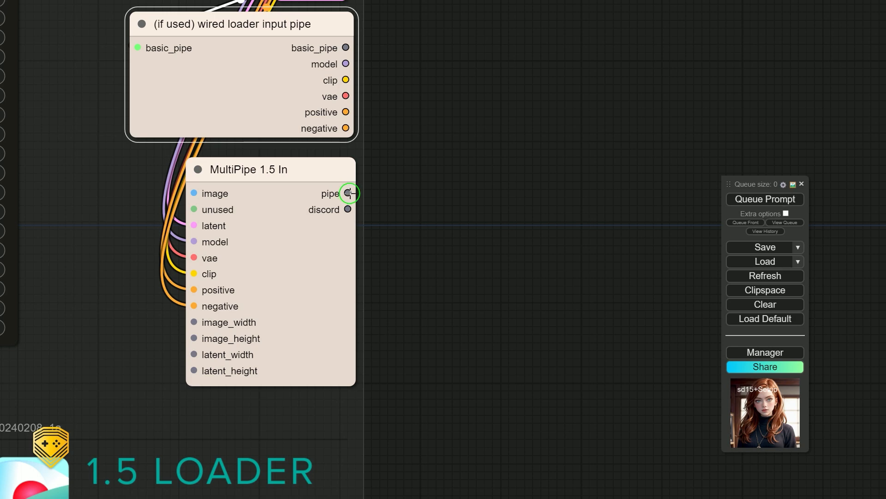
Add an Anything Everywhere? node outside the 1.5 Loader group, fed by the pipe output of MultiPipe 1.5 In
left_click_drag(348, 193, 471, 244)
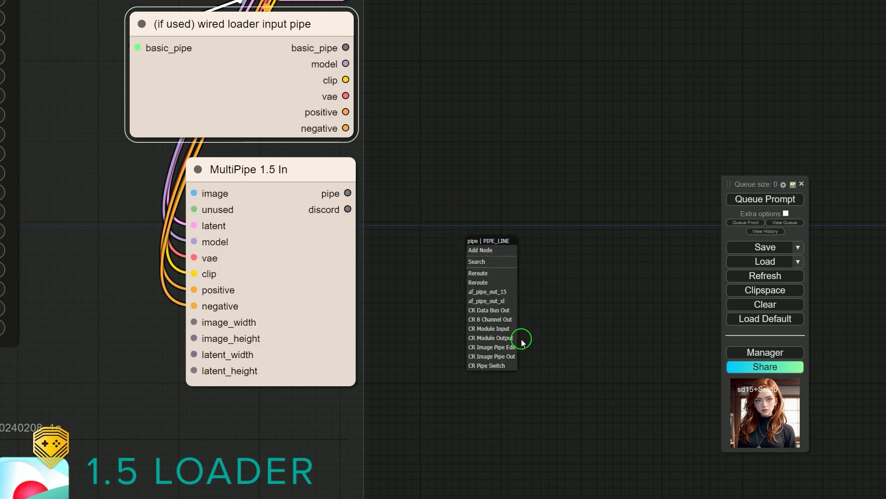
left_click(471, 153)
left_click_drag(347, 193, 439, 286)
left_click(465, 311)
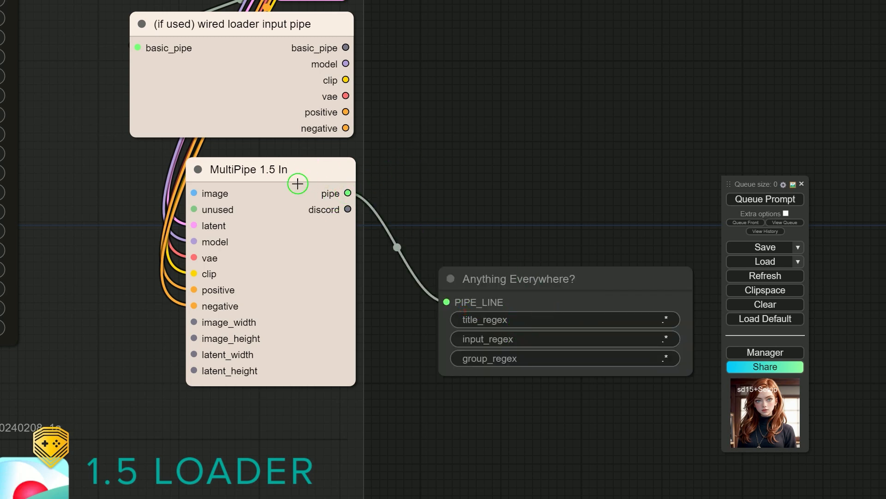
Add an af_pipe_out_15 node connected to the MultiPipe 1.5 In pipe output and align it level with that output
left_click_drag(636, 190, 417, 176)
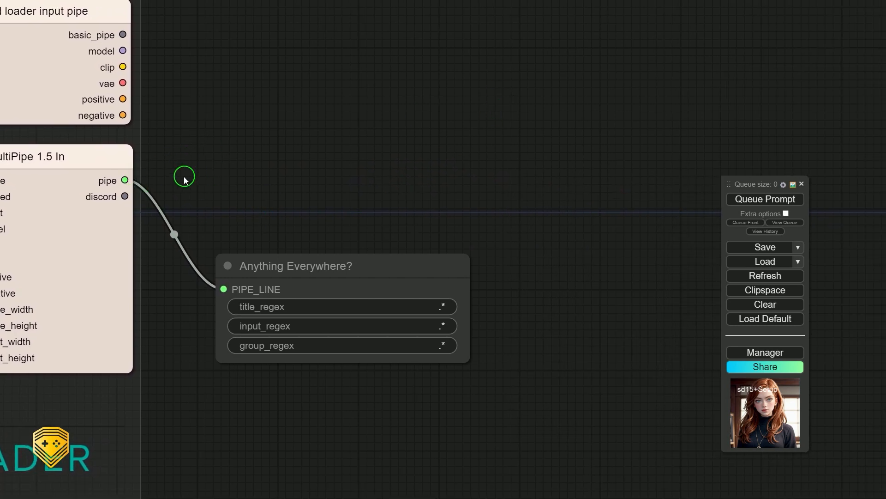
left_click_drag(125, 180, 522, 129)
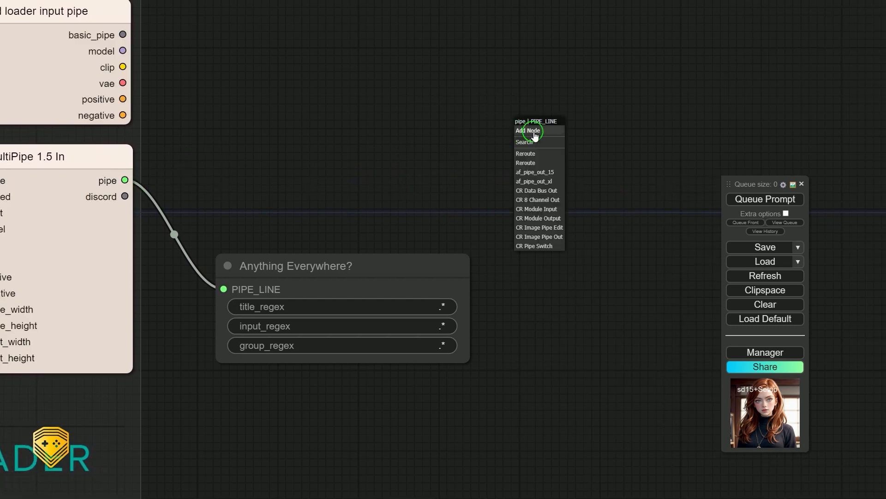
left_click(553, 172)
left_click_drag(612, 120, 590, 137)
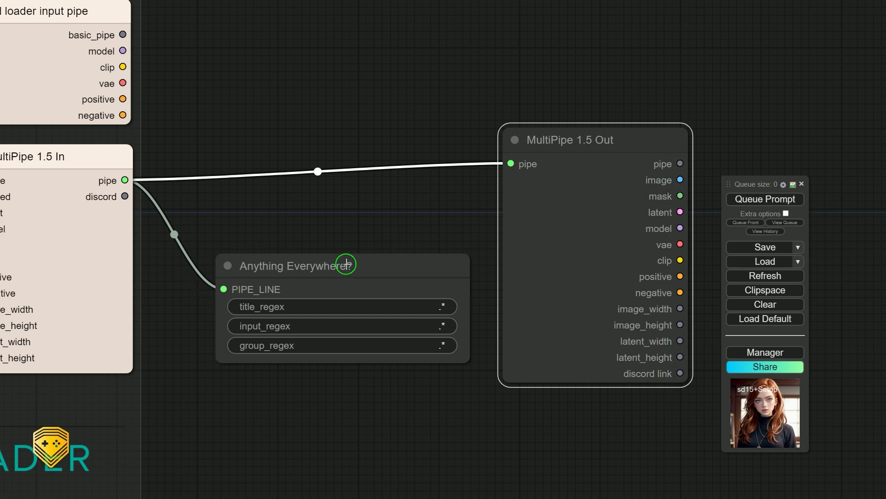
left_click_drag(642, 147, 633, 162)
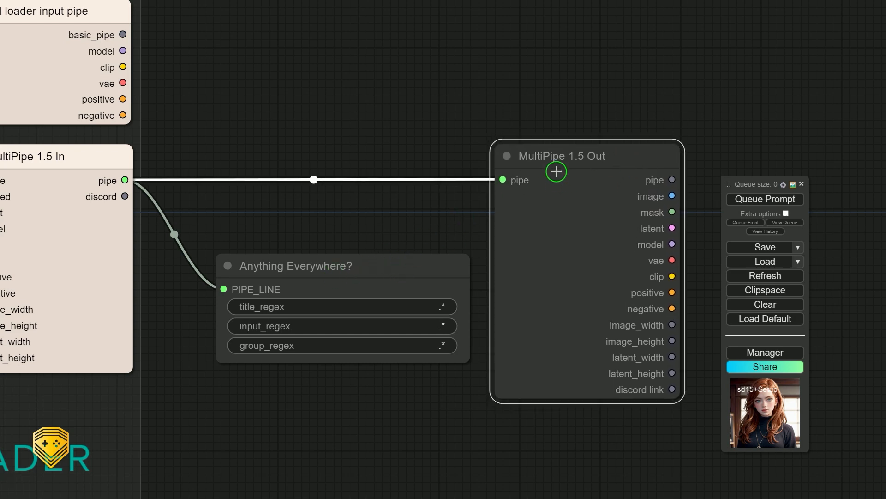
Retitle the MultiPipe 1.5 Out node outside the loader group as "Alderaan"
right_click(517, 158)
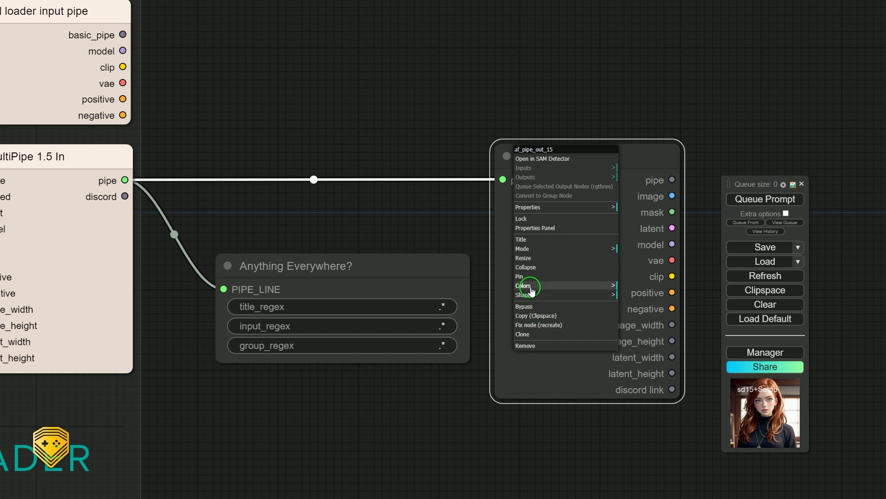
left_click(529, 239)
double_click(596, 241)
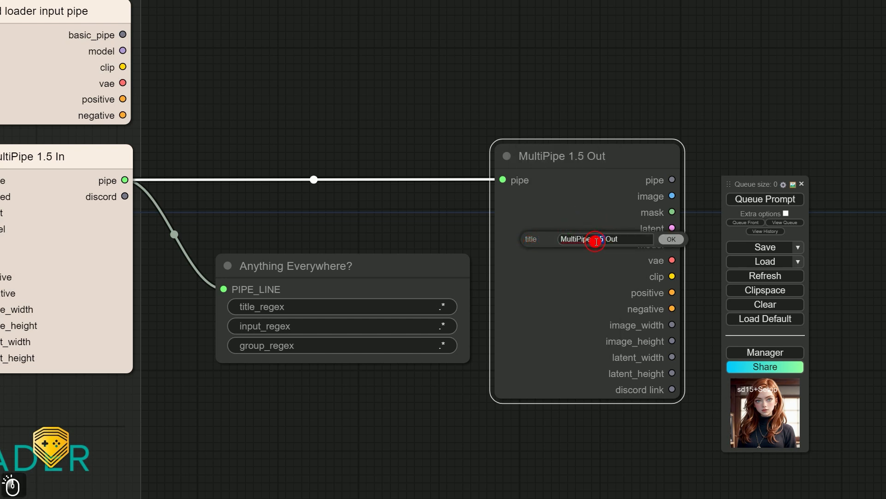
triple_click(612, 237)
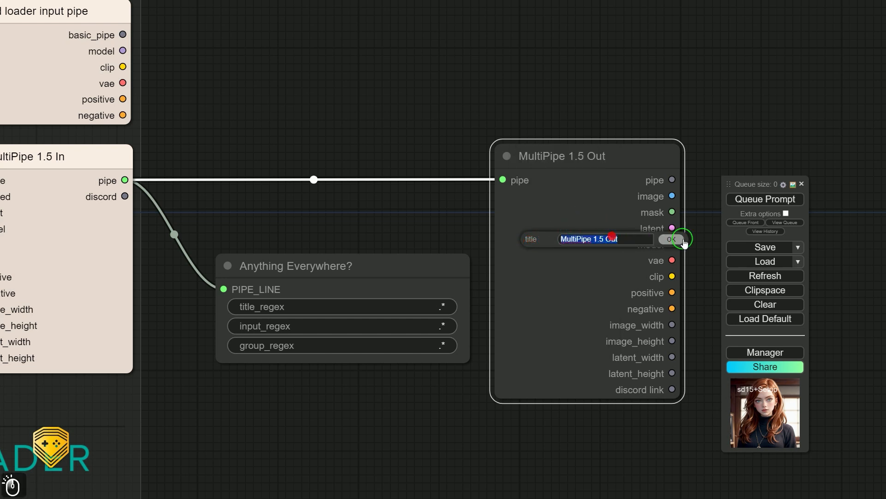
type("Alderaan")
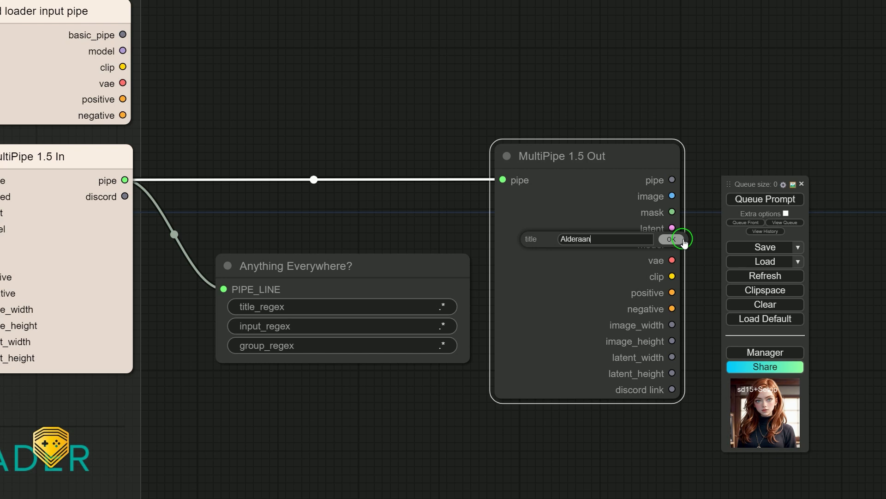
left_click(683, 239)
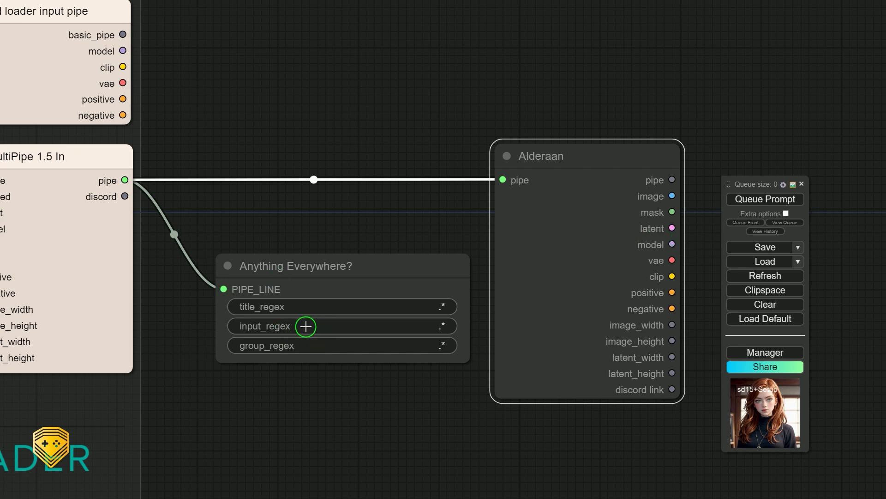
Set the Anything Everywhere? node's title_regex to "Alderaan", collapse it, and place it under MultiPipe 1.5 In inside the loader group
left_click(305, 308)
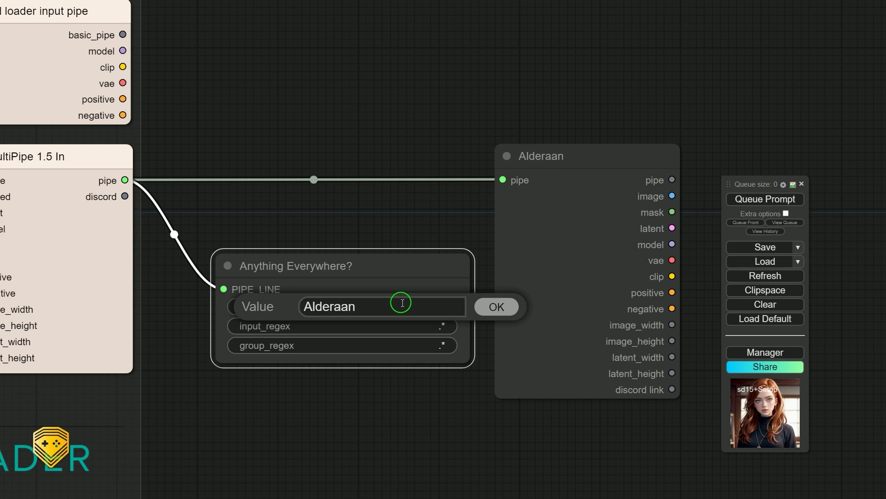
key("Return")
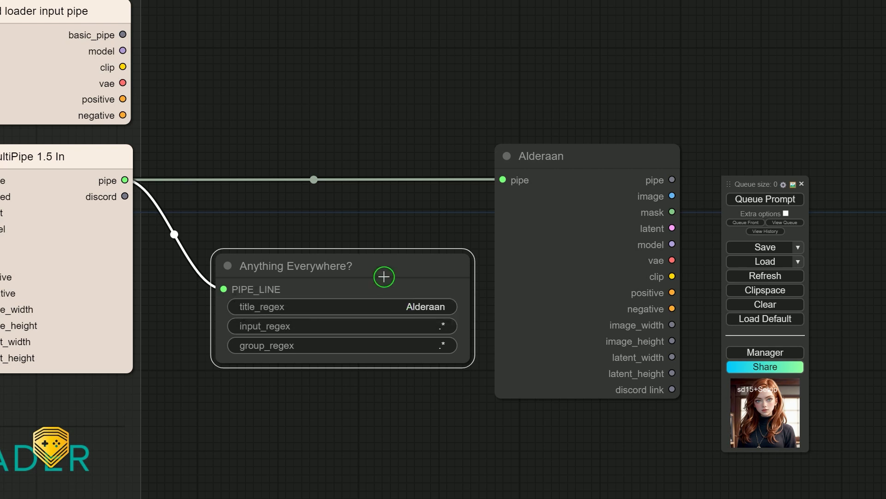
left_click(227, 266)
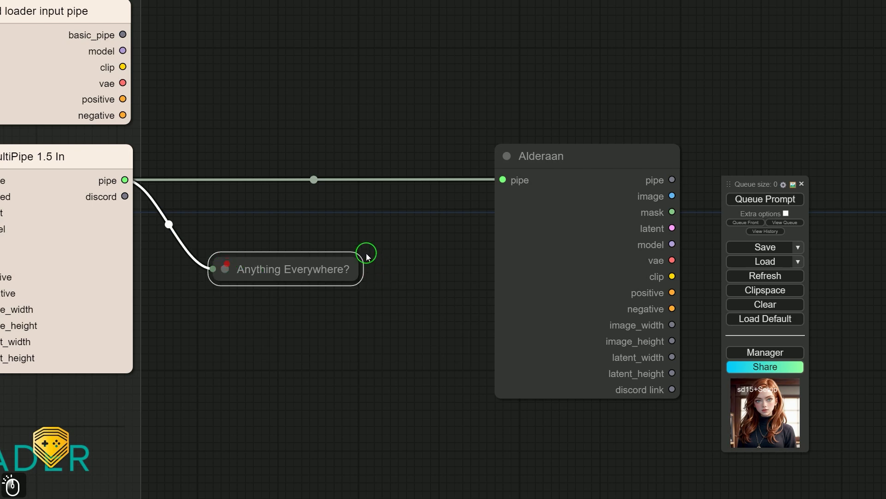
left_click_drag(328, 267, 74, 398)
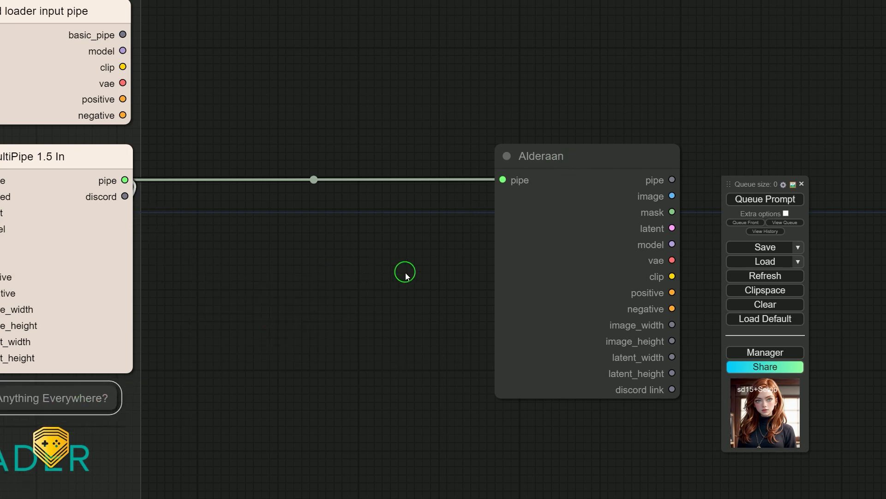
Disconnect the direct wire from the Alderaan node's pipe input and dismiss the node suggestions
scroll(405, 273, "down", 1)
left_click_drag(326, 325, 431, 289)
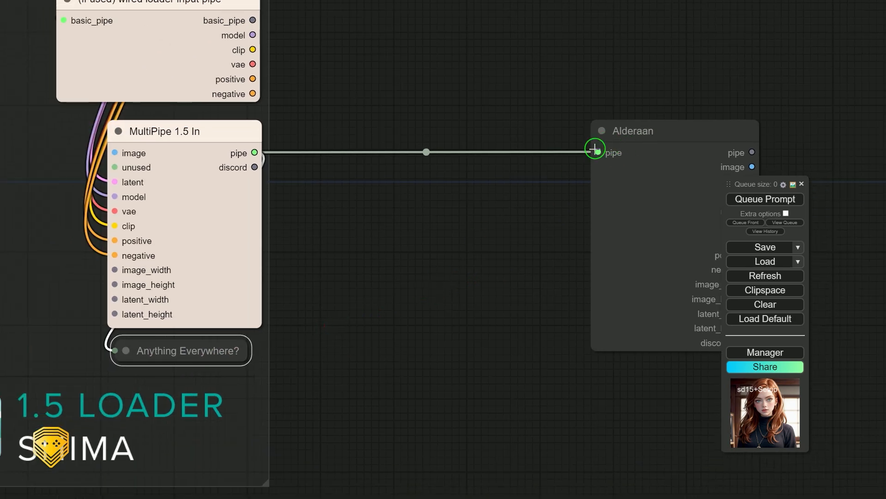
left_click_drag(599, 152, 520, 111)
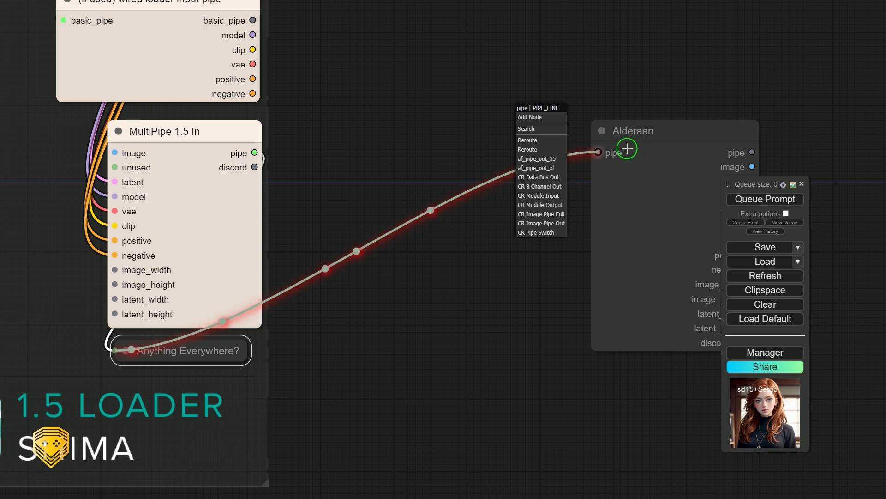
scroll(627, 148, "down", 5)
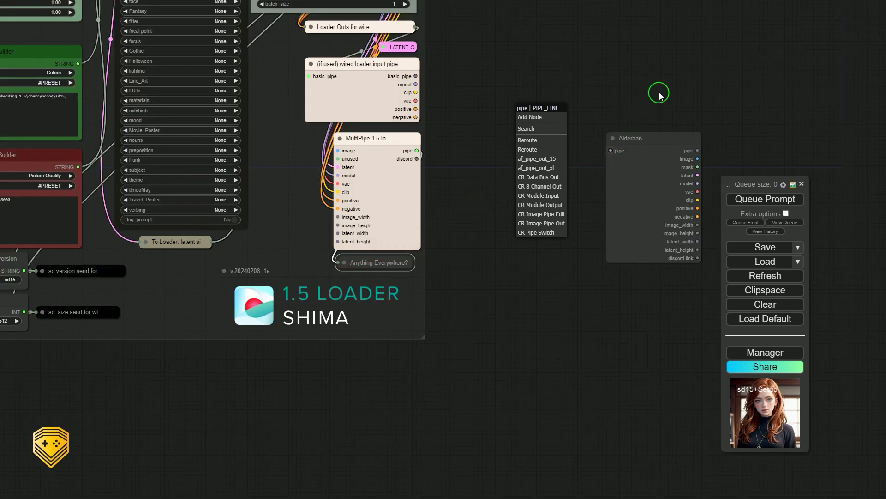
left_click_drag(657, 91, 659, 231)
Examine the broadcast links running from the loader's Latent Send node to the sampler in the 1.5 Sampler group
scroll(657, 226, "down", 2)
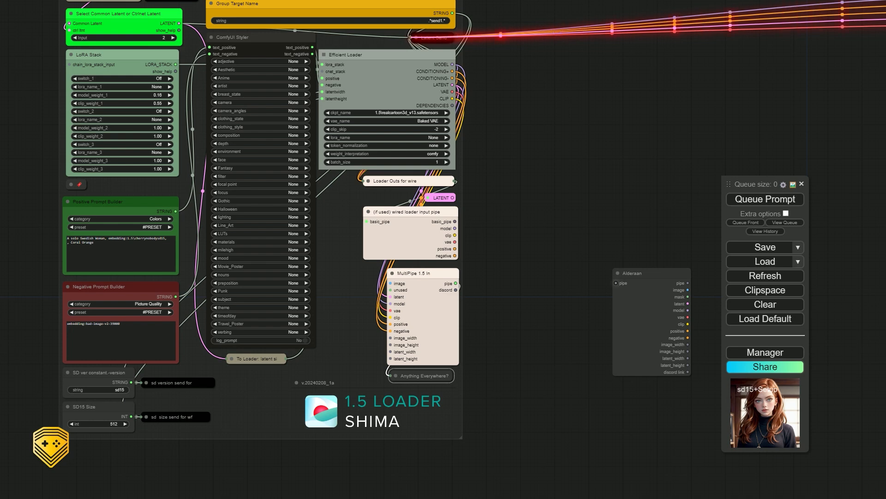
left_click(786, 98)
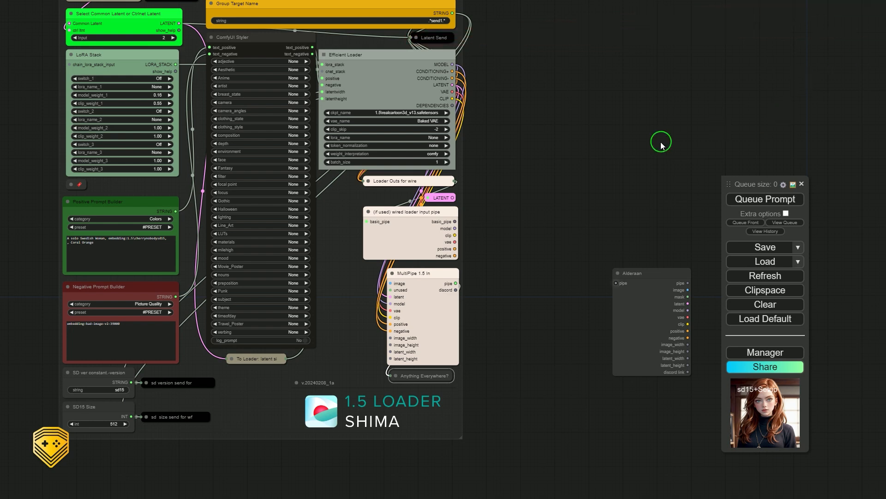
left_click_drag(718, 115, 558, 176)
scroll(558, 176, "down", 4)
left_click(715, 121)
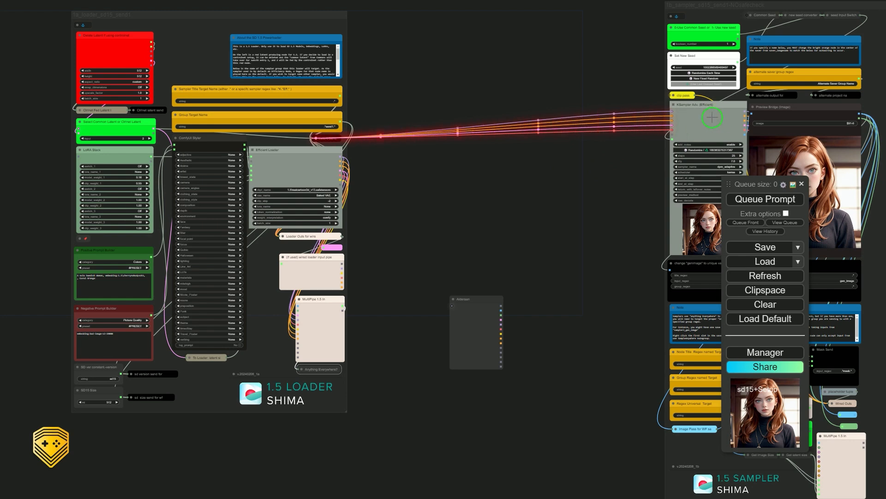
left_click(317, 138)
left_click(617, 197)
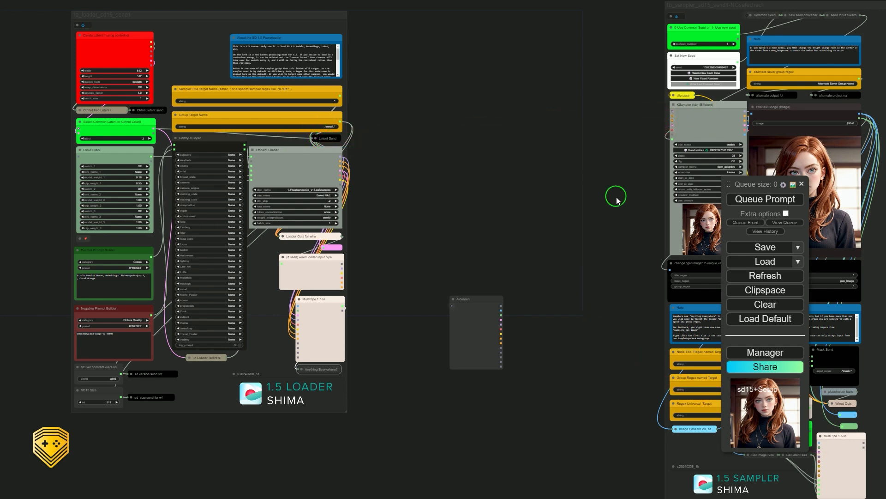
Remove the Alderaan node from the space between the loader and sampler groups
right_click(495, 303)
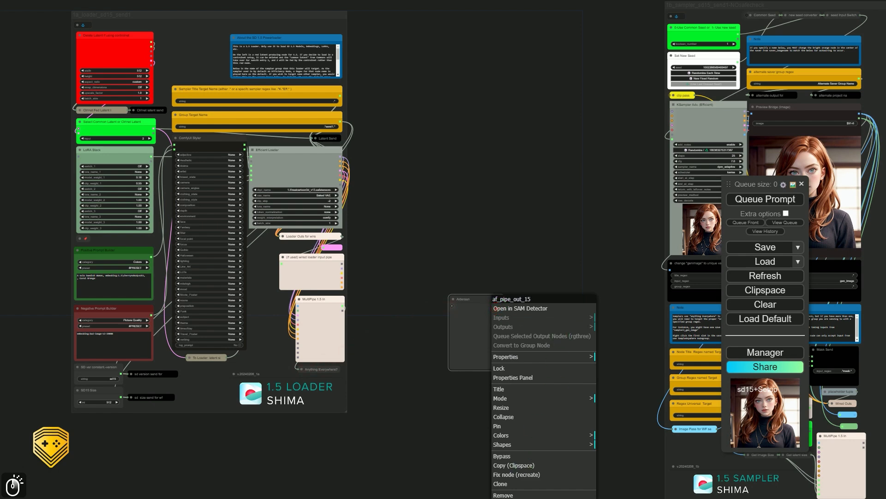
left_click(506, 494)
left_click_drag(451, 348, 642, 375)
scroll(594, 398, "up", 5)
left_click_drag(613, 403, 663, 355)
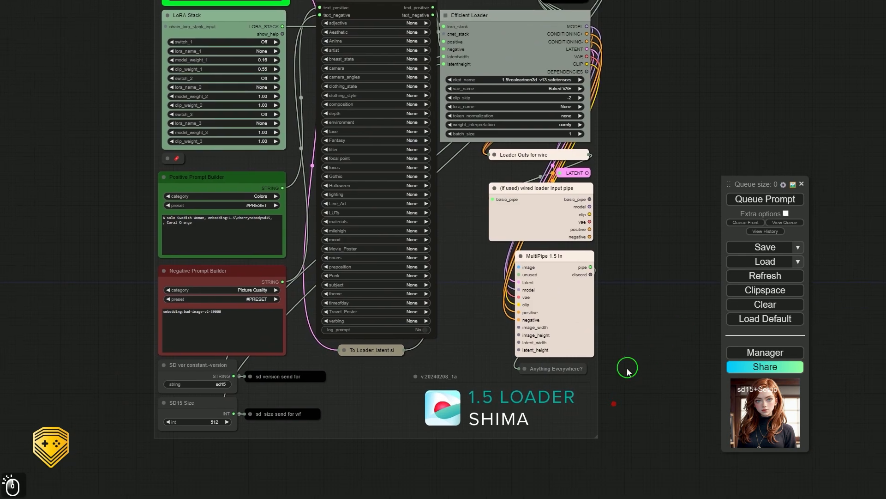
Examine the version labels and logos beneath the 1.5 Loader, 1.5 Sampler and main Shima groups, ending on the whole loader group
left_click(563, 411)
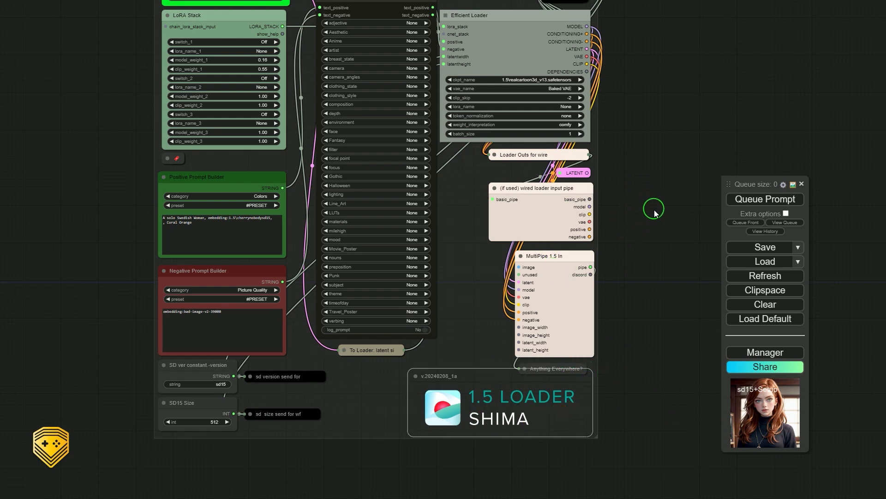
left_click_drag(655, 212, 653, 138)
scroll(640, 194, "up", 5)
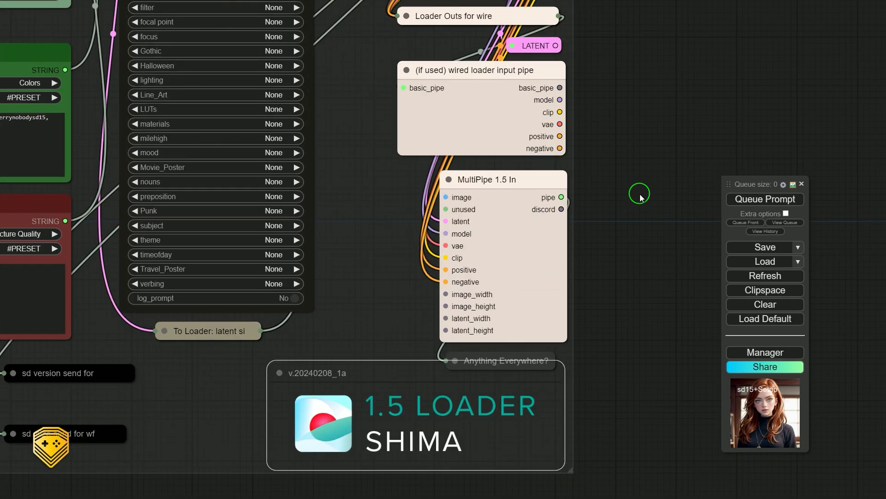
scroll(640, 194, "down", 1)
left_click_drag(650, 316, 715, 190)
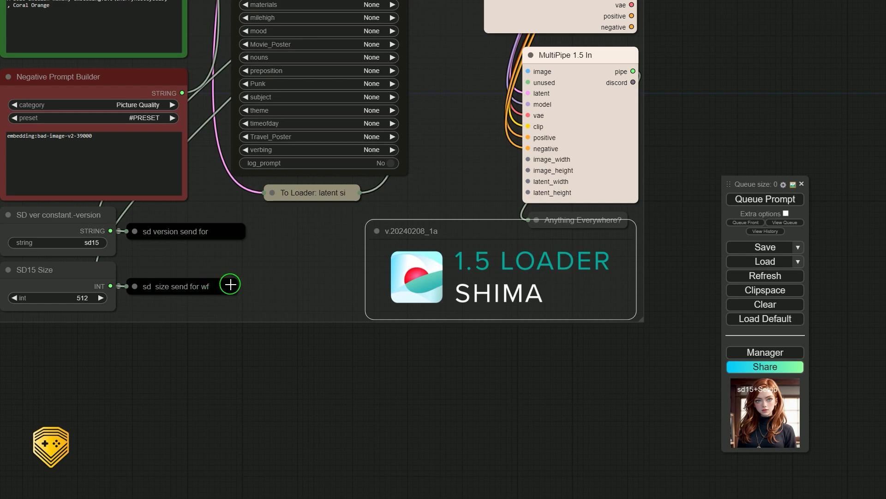
scroll(386, 312, "down", 6)
left_click_drag(524, 409, 244, 336)
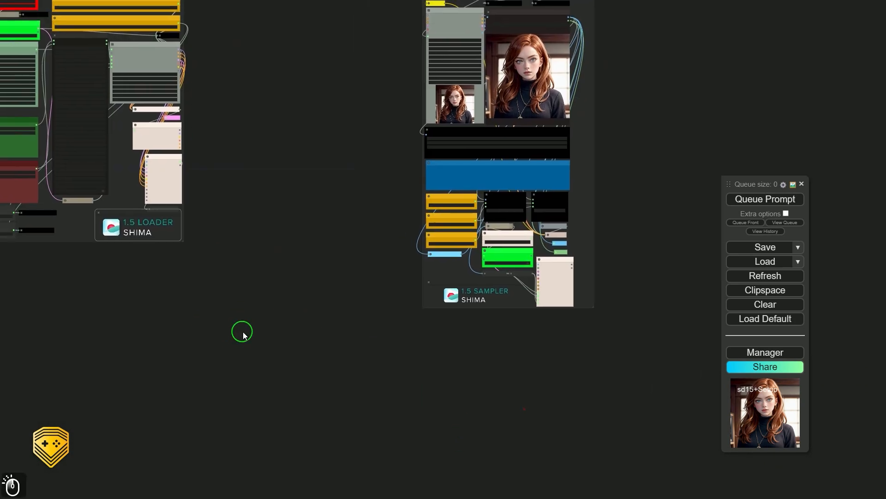
scroll(506, 300, "up", 12)
scroll(351, 286, "down", 11)
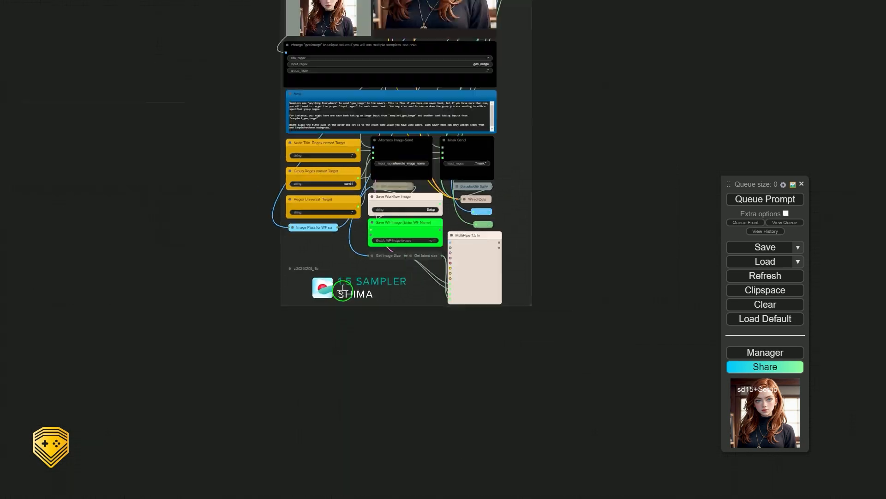
scroll(268, 294, "down", 3)
left_click_drag(132, 310, 790, 325)
scroll(240, 190, "up", 10)
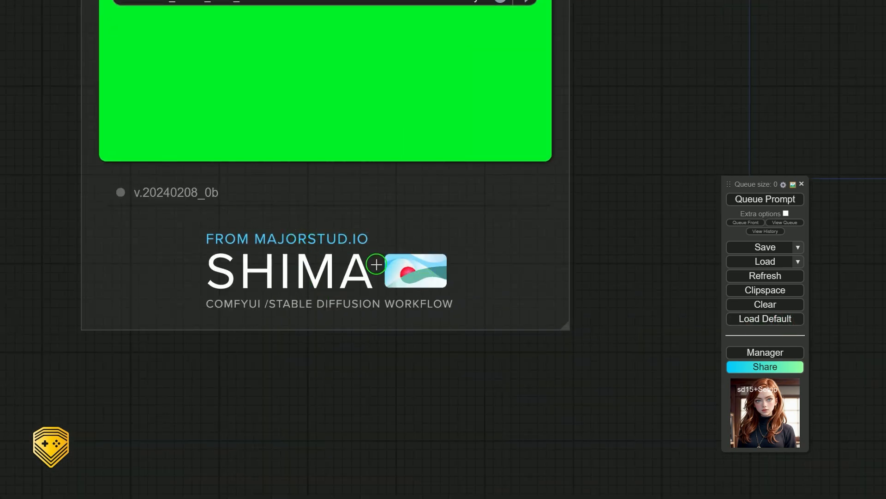
scroll(443, 271, "down", 10)
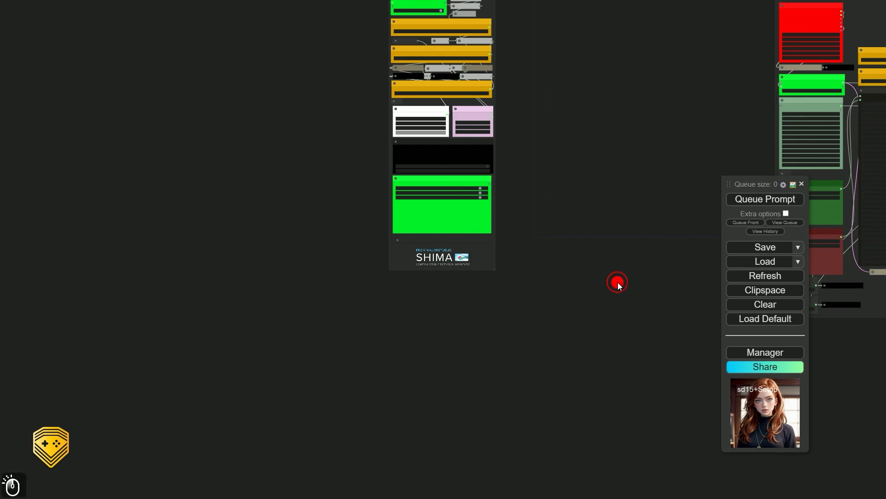
left_click_drag(617, 281, 246, 333)
scroll(485, 298, "up", 6)
scroll(488, 290, "down", 2)
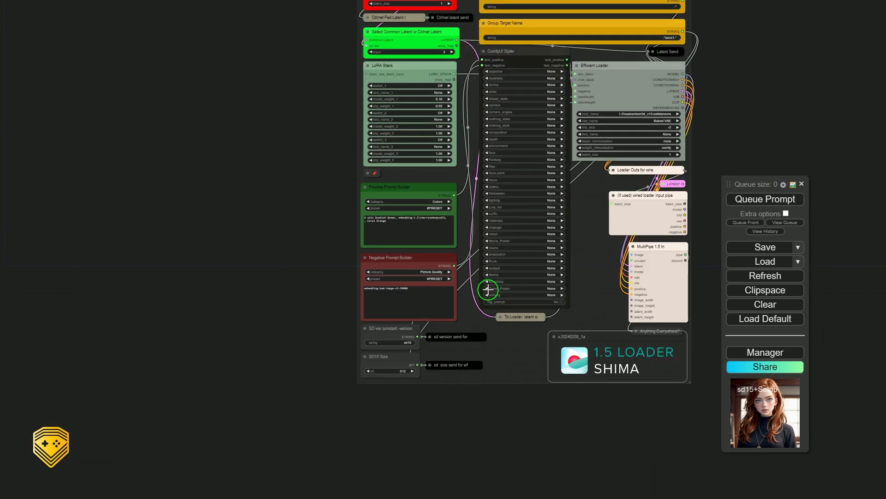
left_click_drag(249, 175, 185, 268)
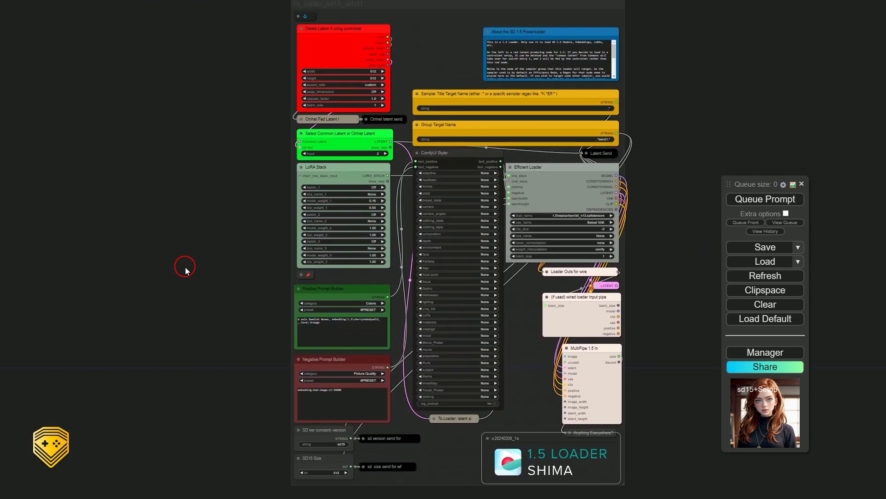